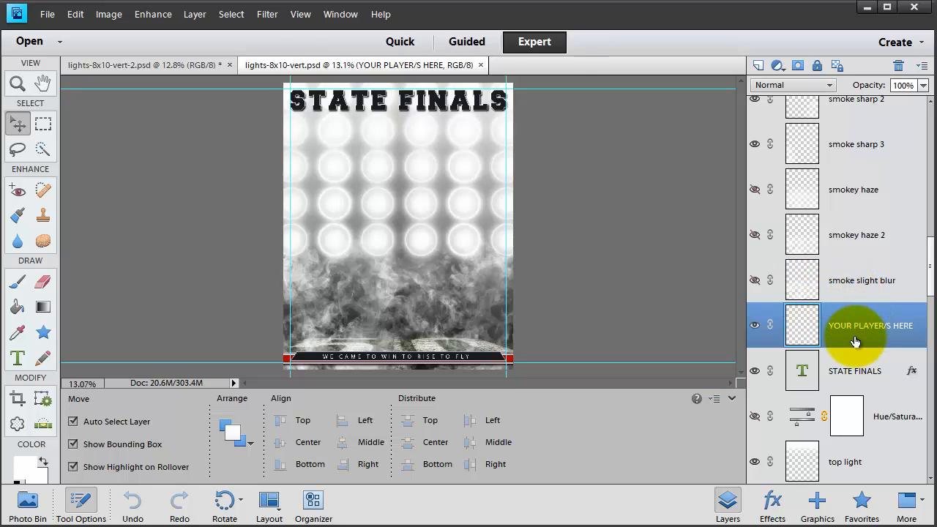
# - Examine the layer stack, including the name layers, smoke layers, YOUR PLAYER/S HERE placeholder and Lights Layers sections
pyautogui.scroll(15, 849, 337)
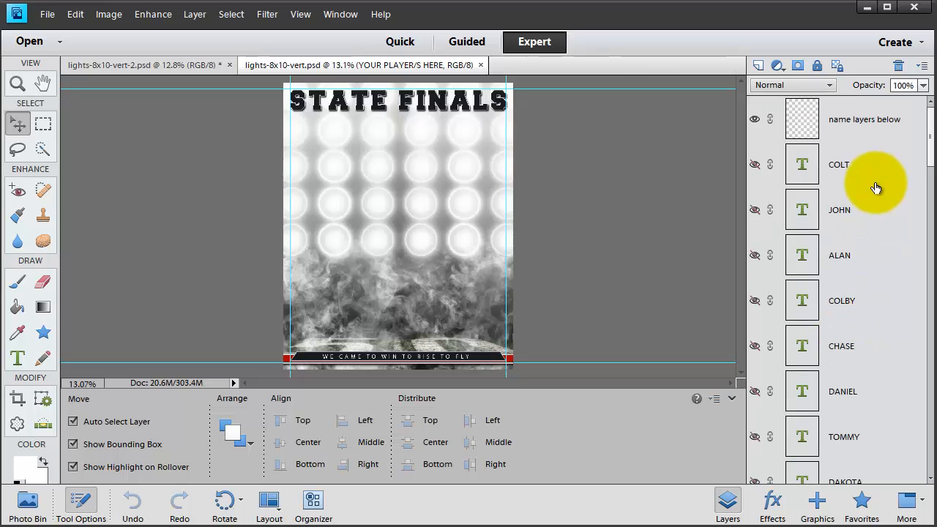
pyautogui.click(877, 119)
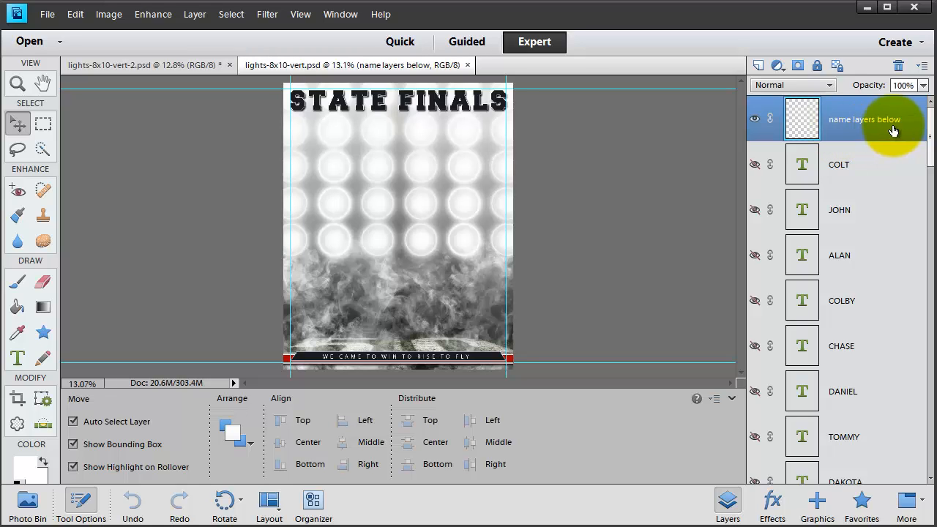
pyautogui.scroll(-5, 857, 199)
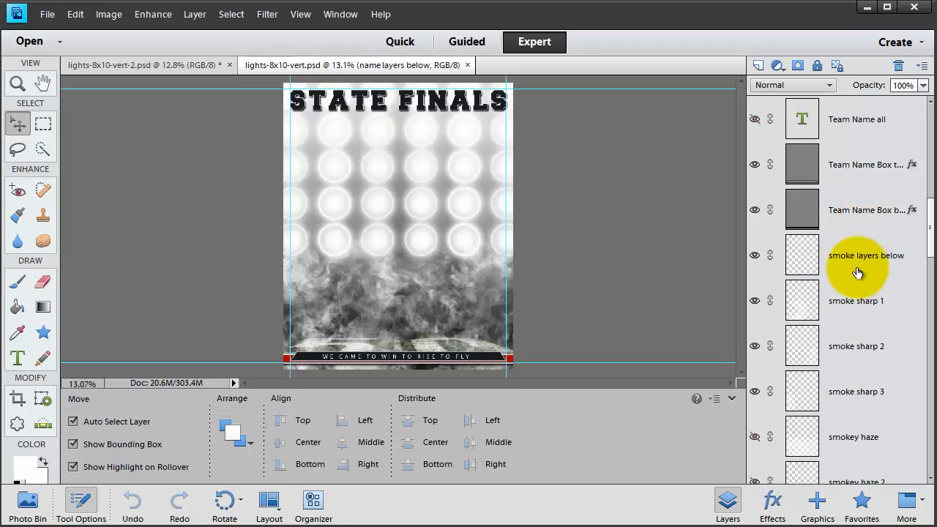
pyautogui.click(855, 274)
pyautogui.scroll(-2, 855, 275)
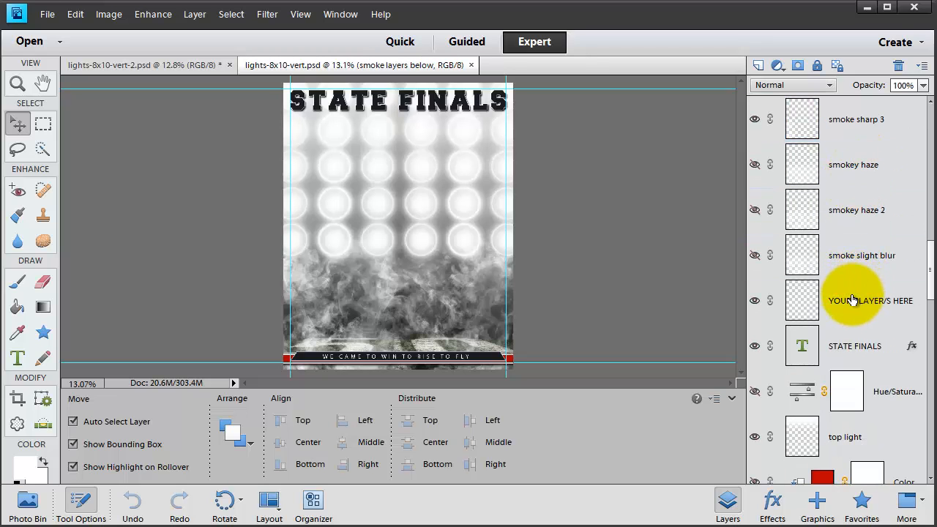
pyautogui.click(853, 300)
pyautogui.scroll(-2, 843, 338)
pyautogui.scroll(-4, 845, 342)
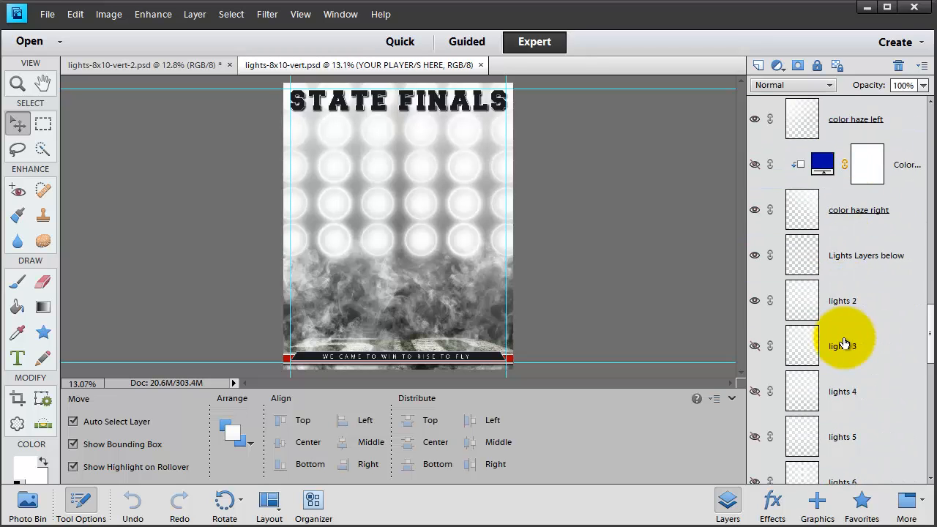
pyautogui.scroll(9, 845, 343)
pyautogui.scroll(-3, 873, 365)
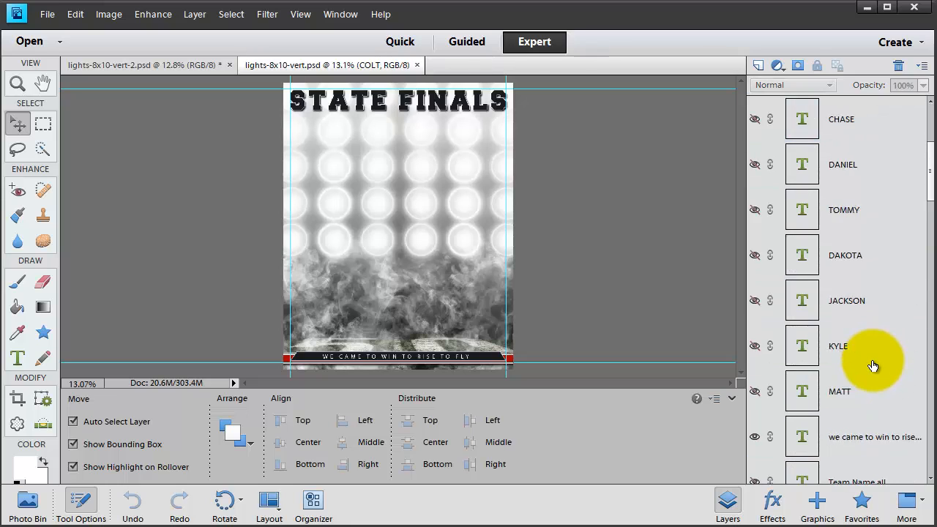
pyautogui.scroll(-2, 875, 366)
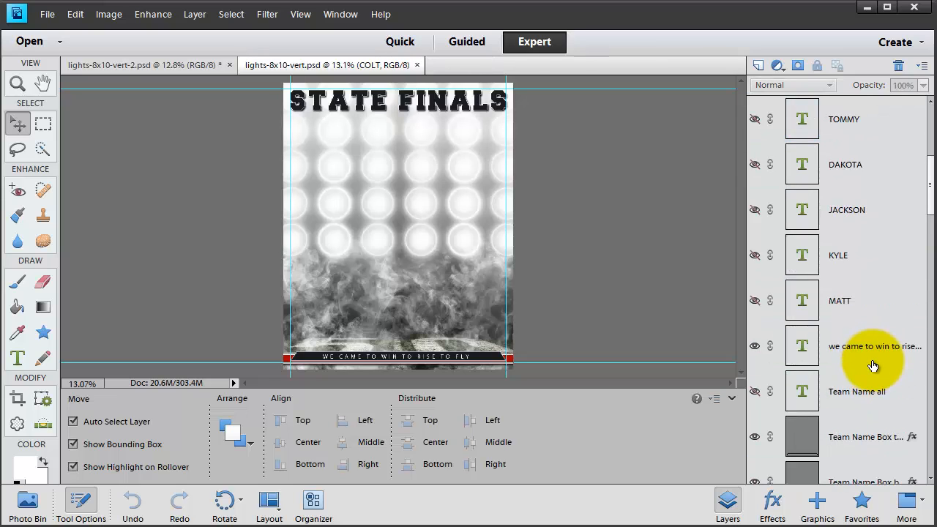
pyautogui.scroll(5, 844, 233)
pyautogui.scroll(1, 835, 229)
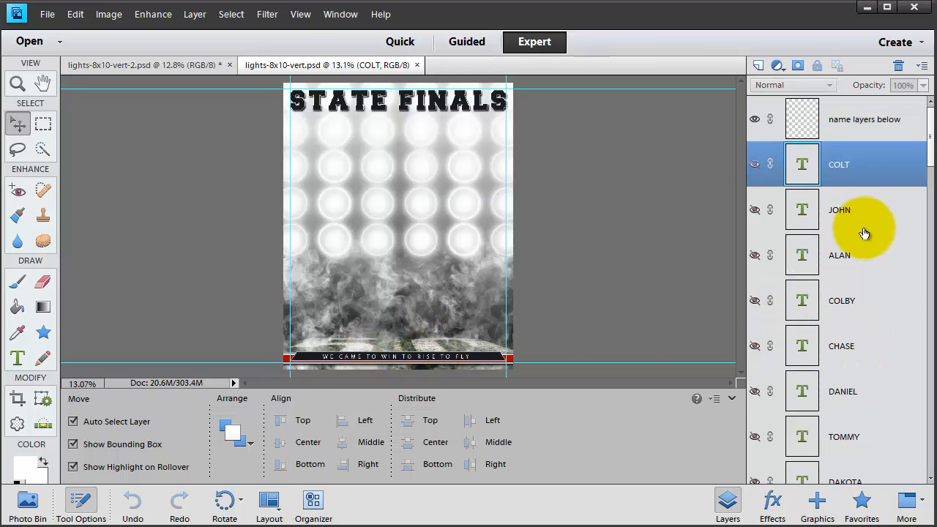
# - Hide the "we came to win to rise to fly" text layer on the bottom banner
pyautogui.scroll(-7, 831, 264)
pyautogui.scroll(-3, 849, 313)
pyautogui.click(858, 231)
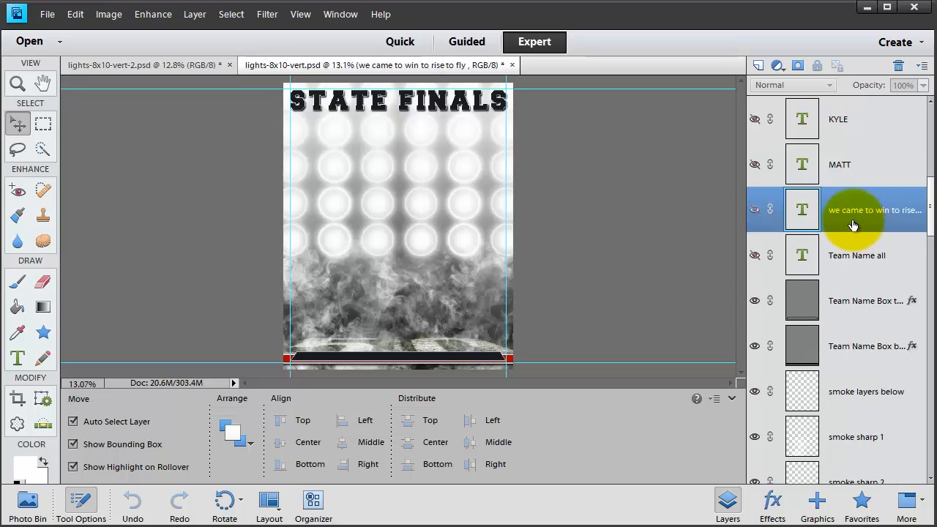
# - Make all the individual player name text layers under "name layers below" visible on the banner
pyautogui.scroll(10, 853, 225)
pyautogui.click(755, 213)
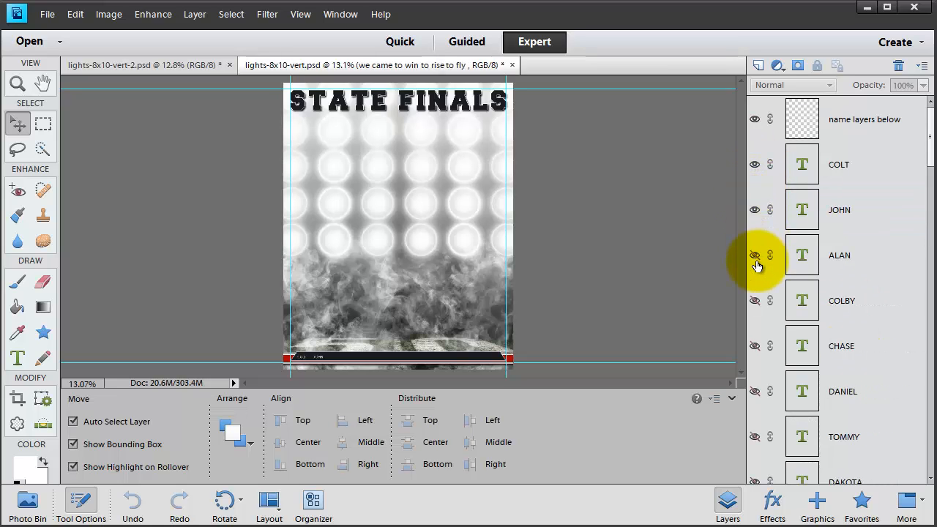
pyautogui.click(755, 255)
pyautogui.click(755, 301)
pyautogui.scroll(-2, 763, 293)
pyautogui.click(755, 255)
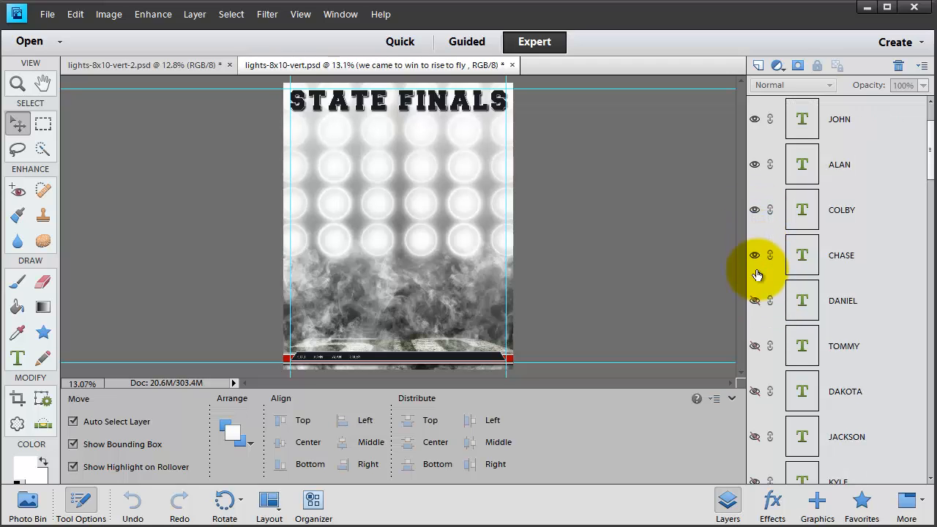
pyautogui.click(755, 301)
pyautogui.scroll(-2, 757, 322)
pyautogui.click(754, 301)
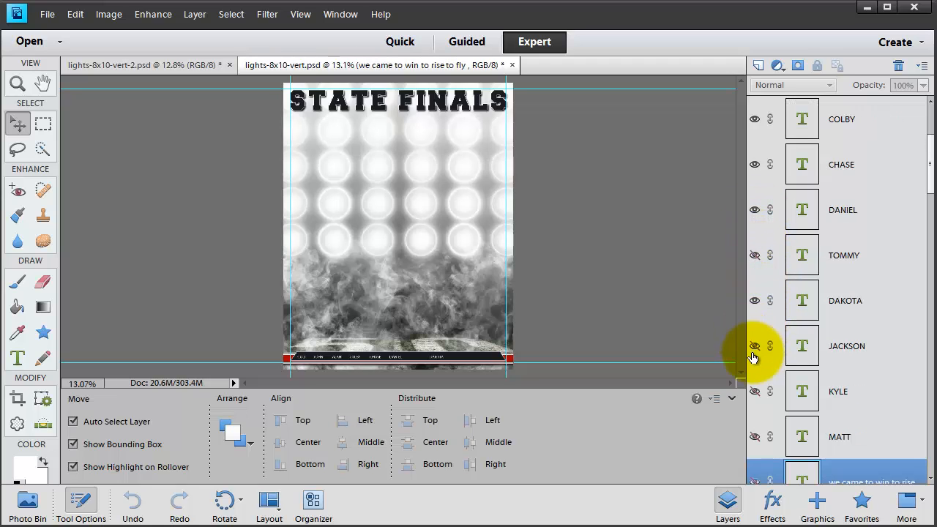
pyautogui.click(755, 346)
pyautogui.click(755, 392)
pyautogui.click(755, 438)
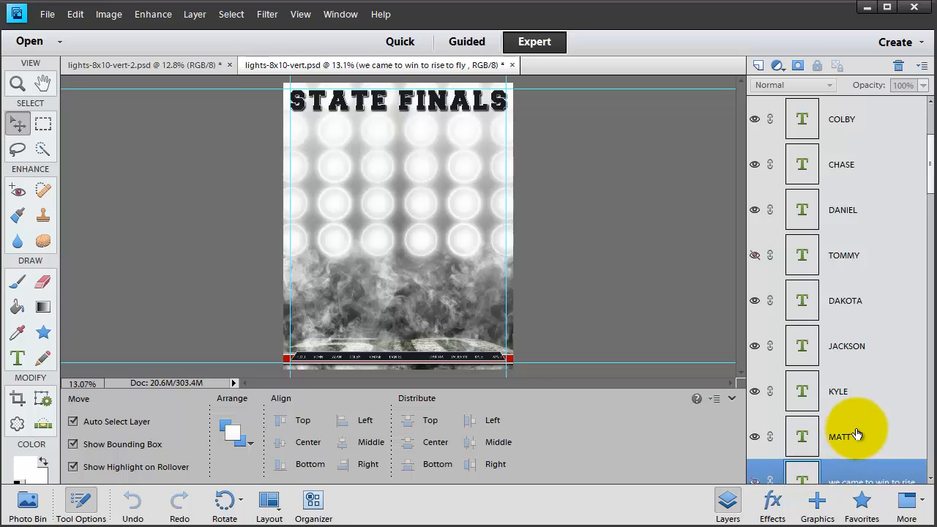
pyautogui.click(877, 454)
pyautogui.scroll(2, 761, 366)
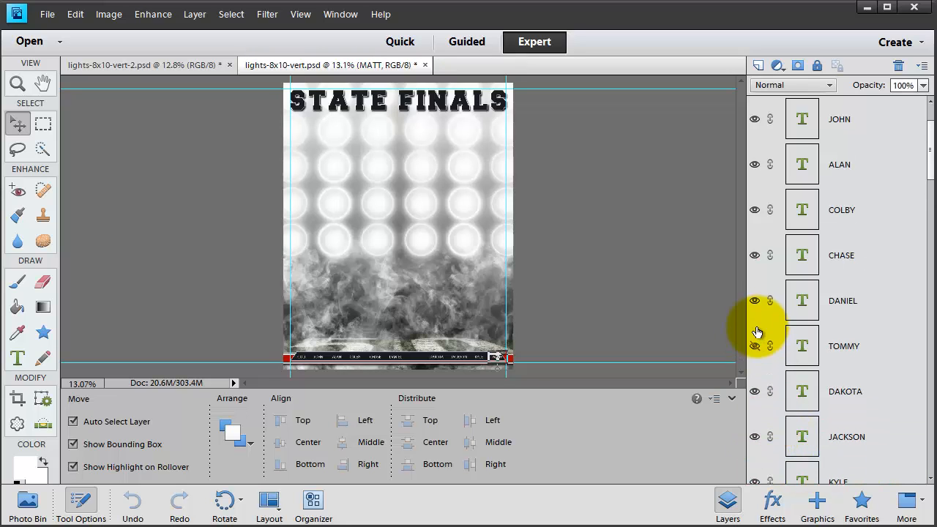
pyautogui.scroll(2, 805, 352)
# - Duplicate the topmost player name layer in the same document and rename the copy with the additional player's first name
pyautogui.click(834, 169)
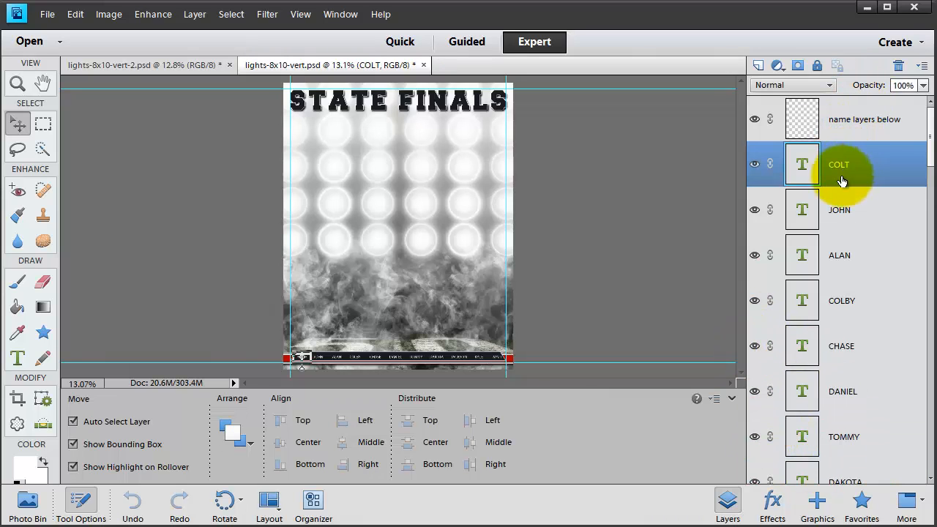
pyautogui.rightClick(865, 173)
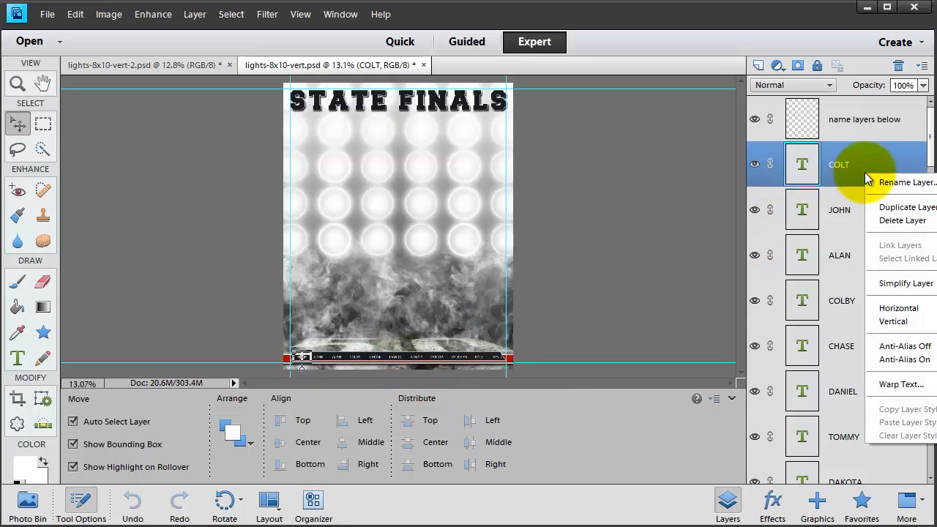
pyautogui.click(881, 209)
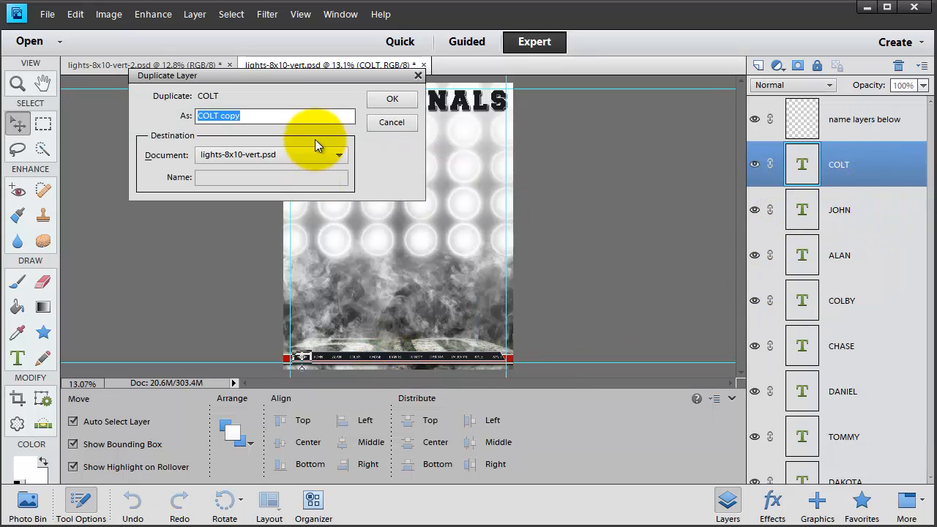
pyautogui.click(388, 100)
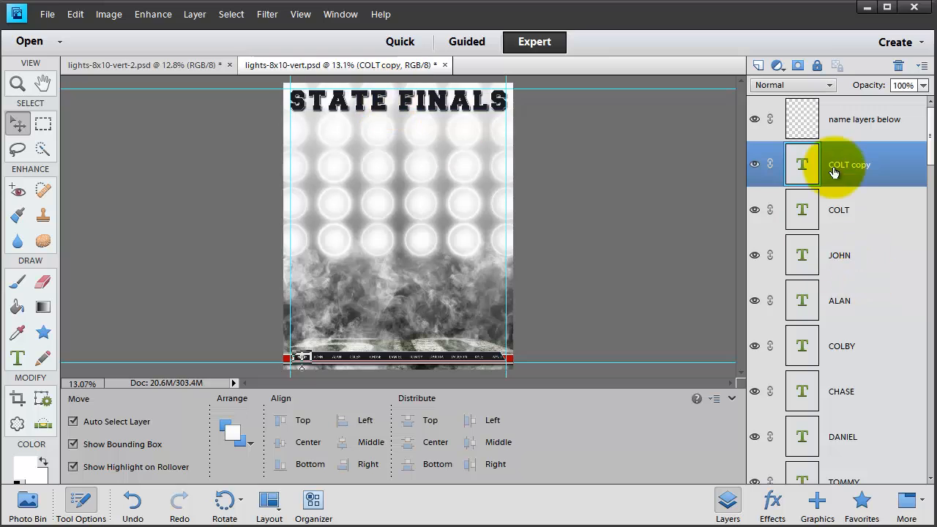
pyautogui.press('capslock')
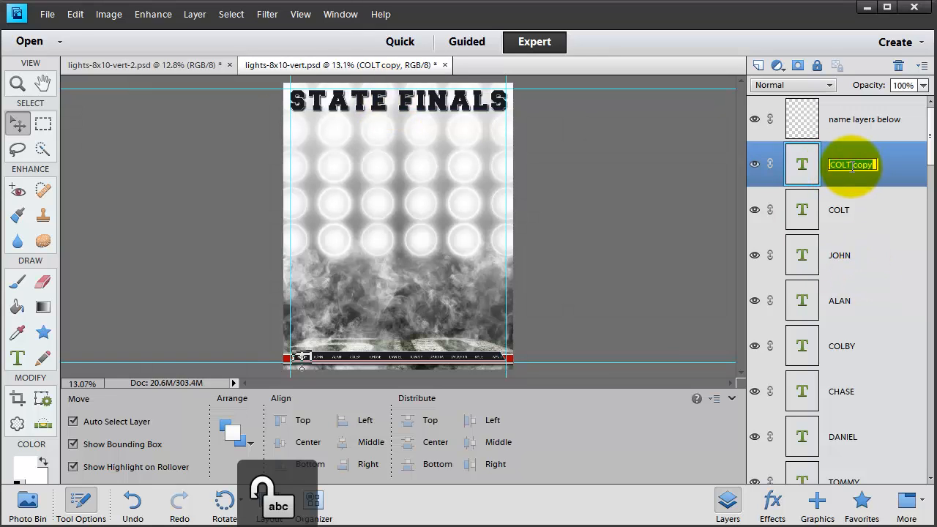
pyautogui.write('BOB')
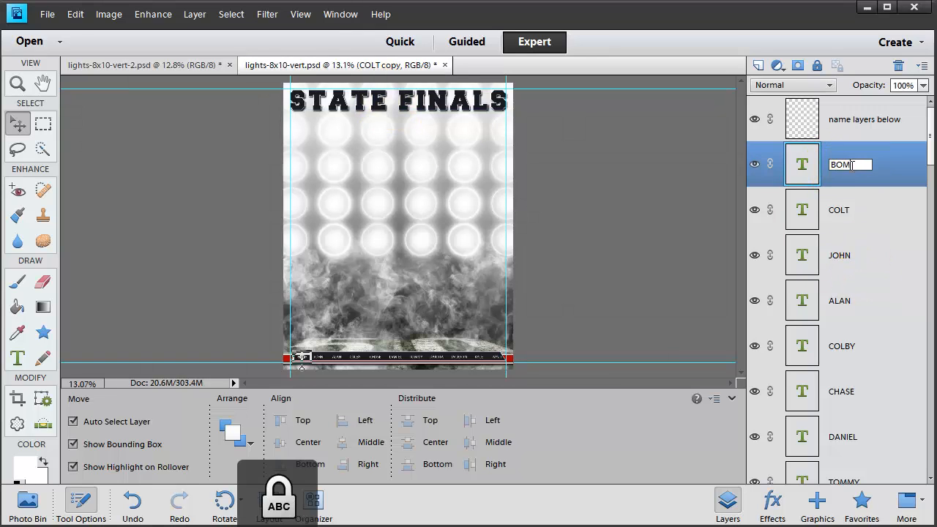
pyautogui.press('Return')
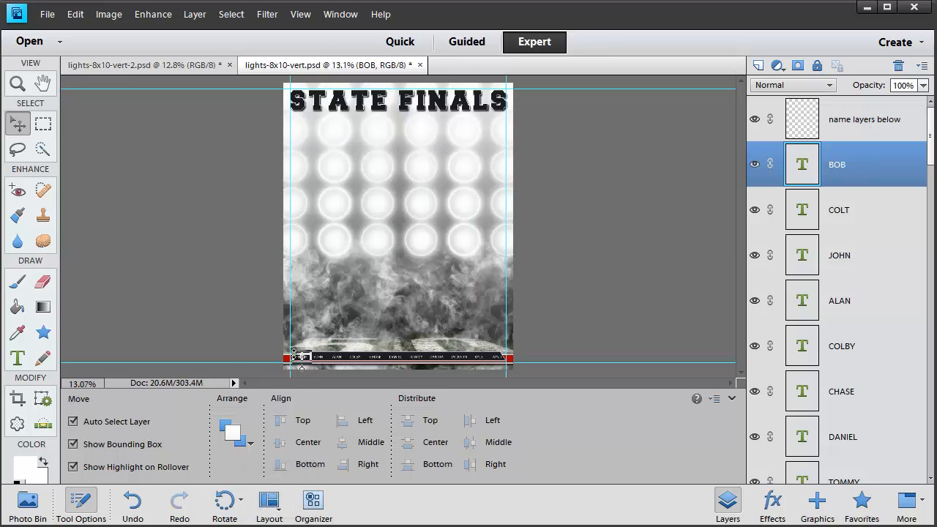
# - Replace the duplicated layer's text at the start of the banner with the additional player's first name in capitals
pyautogui.hotkey('ctrl', 't')
pyautogui.click(26, 88)
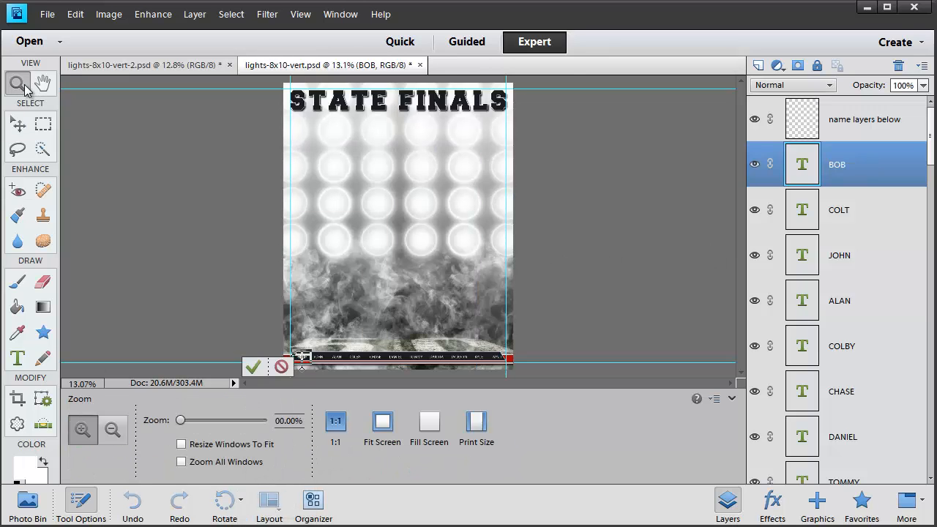
pyautogui.tripleClick(322, 343)
pyautogui.scroll(-3, 329, 345)
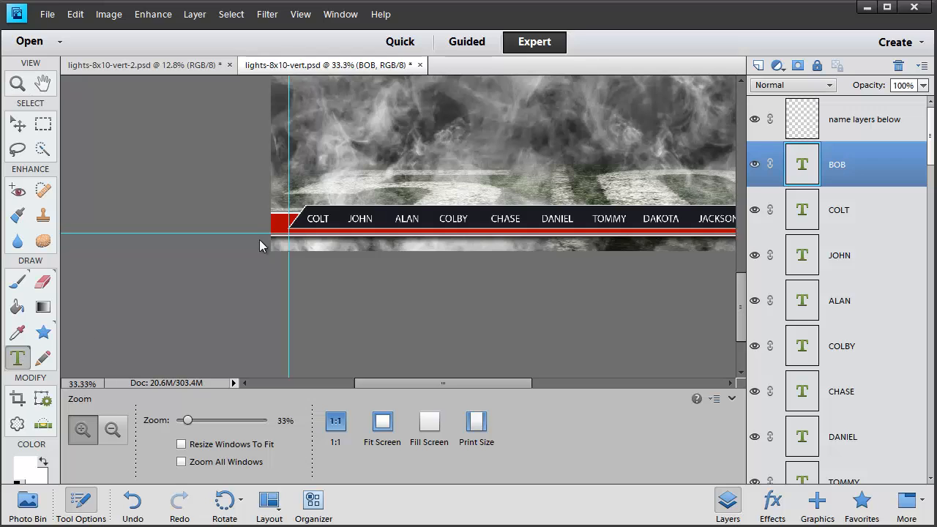
pyautogui.click(315, 218)
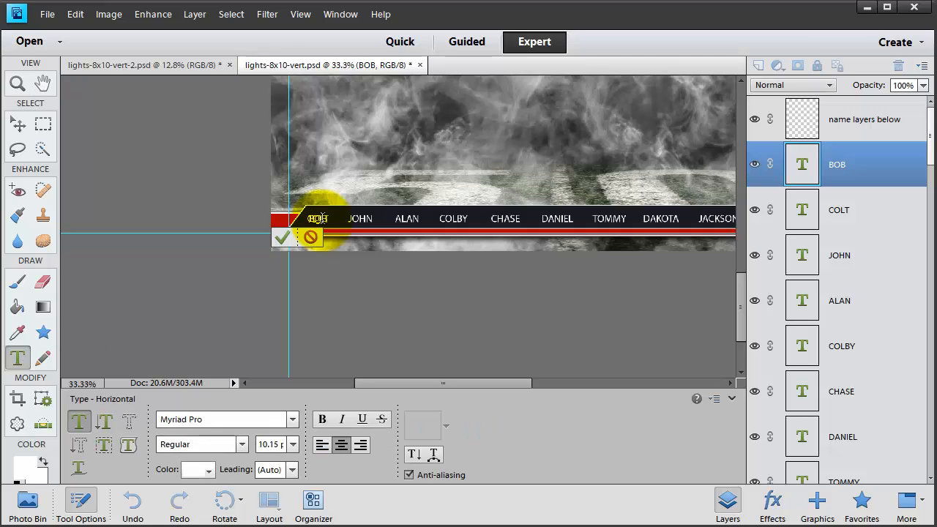
pyautogui.hotkey('ctrl', 'Return')
pyautogui.press('v')
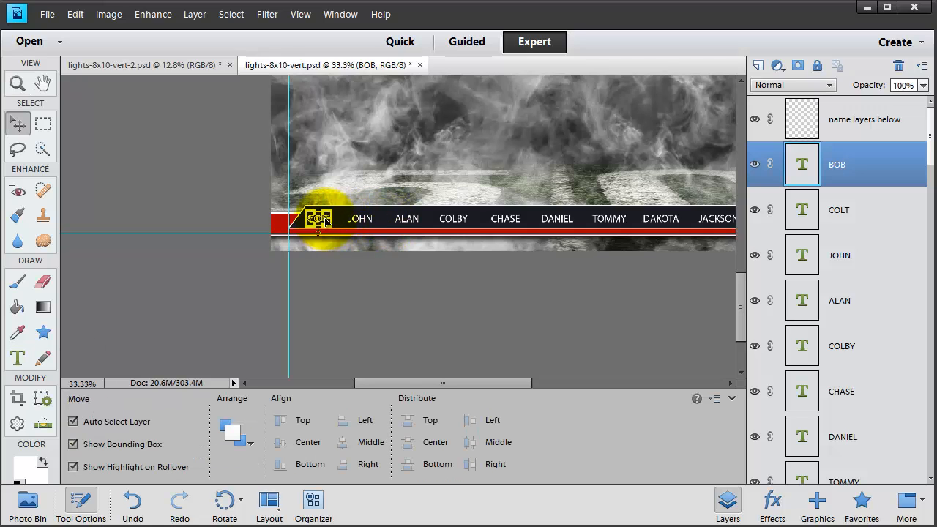
# - Select all the player name layers, from the new first one to the last, and distribute them horizontally by their middles
pyautogui.click(859, 215)
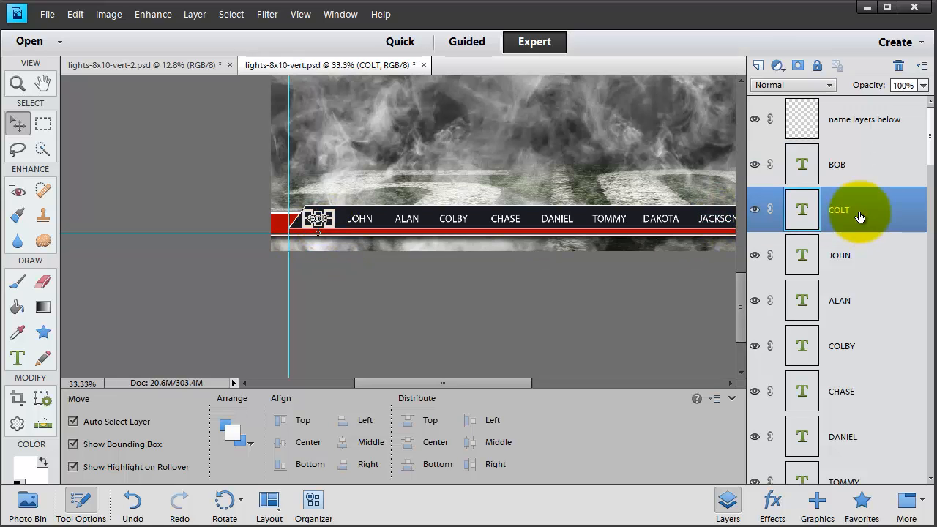
pyautogui.click(861, 165)
pyautogui.scroll(-5, 864, 183)
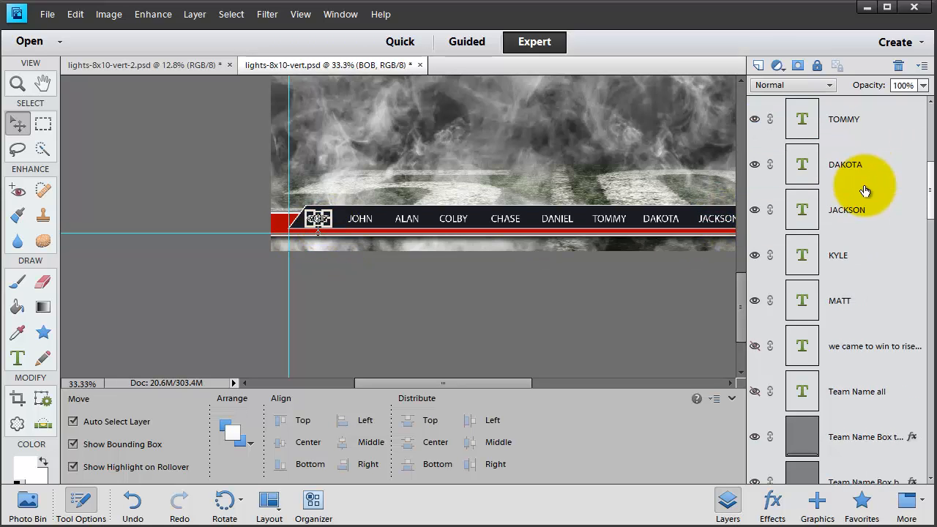
pyautogui.scroll(7, 858, 285)
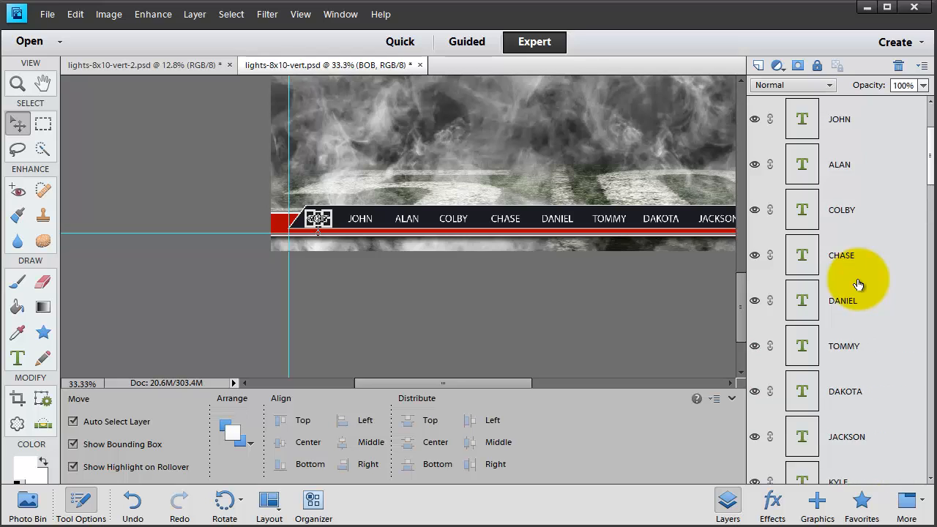
pyautogui.scroll(-4, 858, 284)
pyautogui.scroll(-2, 858, 284)
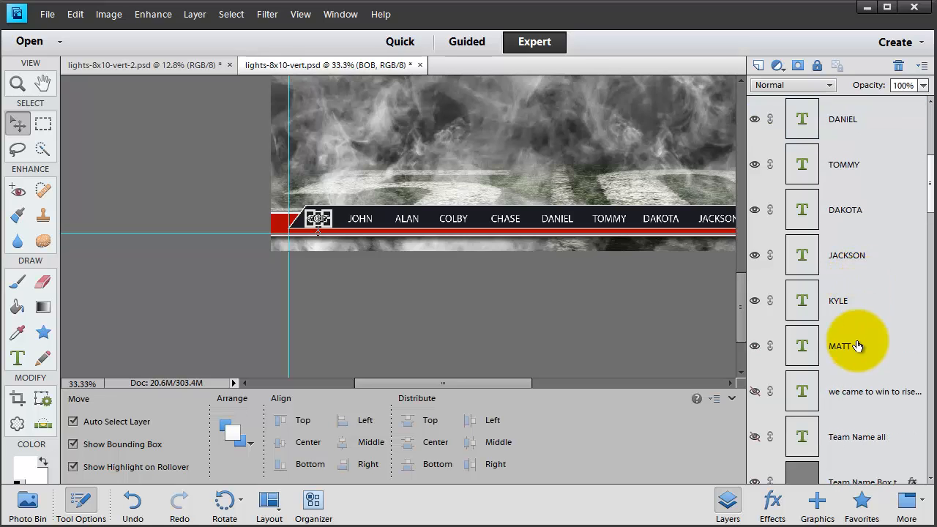
pyautogui.keyDown('shift'); pyautogui.click(857, 354); pyautogui.keyUp('shift')
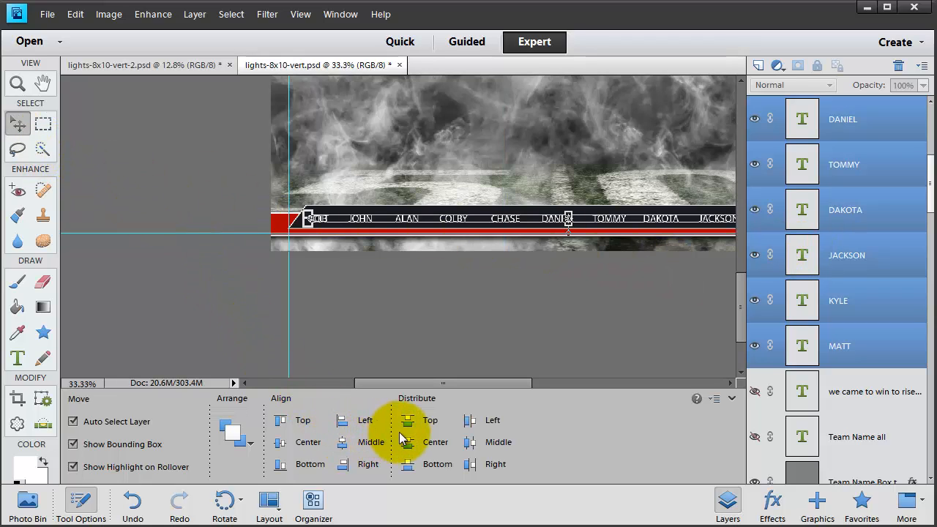
pyautogui.click(470, 444)
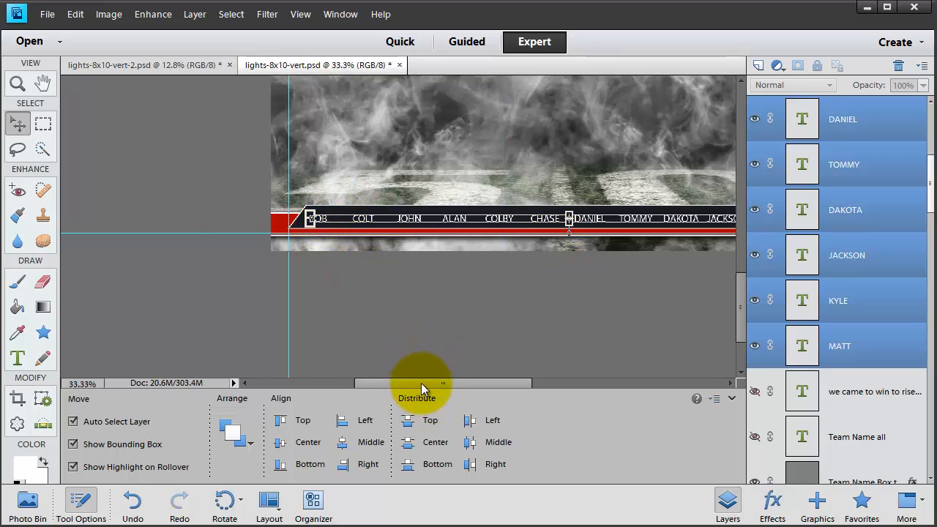
# - Nudge only the last player name slightly to the left, away from the banner's slanted right end
pyautogui.moveTo(421, 383); pyautogui.dragTo(484, 383)
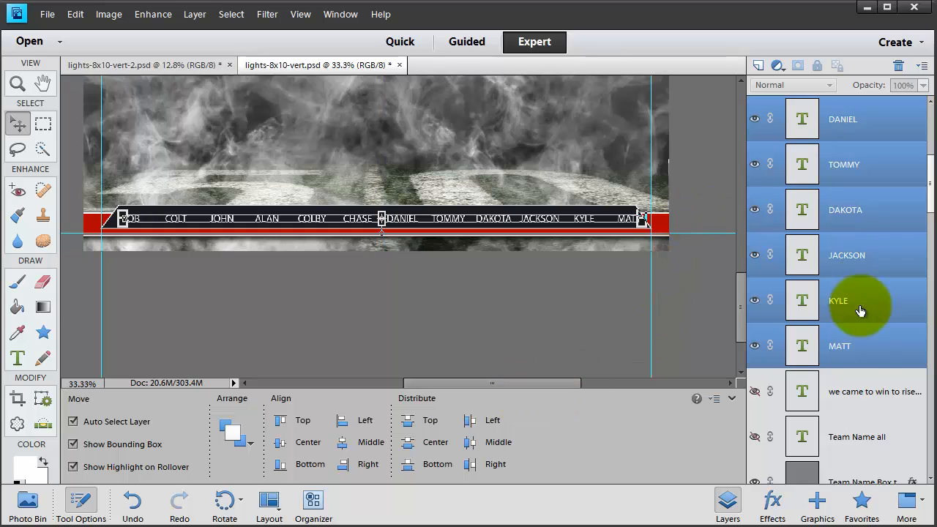
pyautogui.click(862, 343)
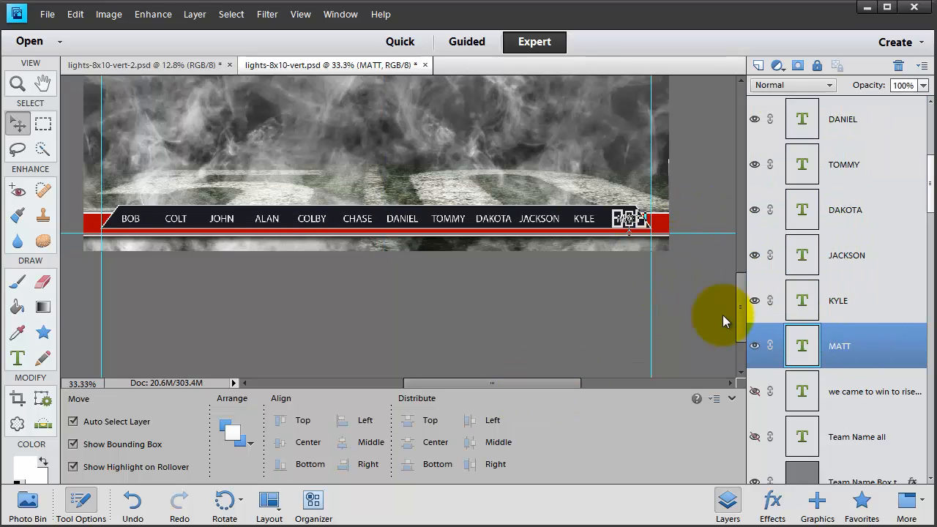
pyautogui.press('Left')
pyautogui.press('Left')
pyautogui.press('Left')
pyautogui.press('Left')
pyautogui.press('Left')
pyautogui.press('Left')
pyautogui.press('Left')
pyautogui.press('Left')
pyautogui.press('Left')
pyautogui.press('Left')
pyautogui.press('Left')
pyautogui.press('Left')
pyautogui.press('Left')
pyautogui.press('Left')
pyautogui.press('Left')
pyautogui.press('Left')
pyautogui.press('Left')
pyautogui.press('Left')
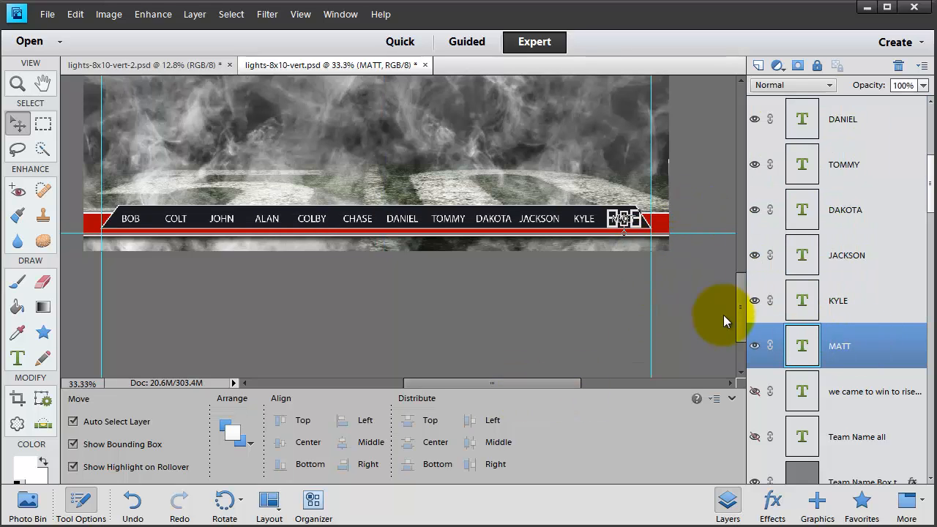
pyautogui.scroll(1, 724, 315)
pyautogui.scroll(7, 897, 329)
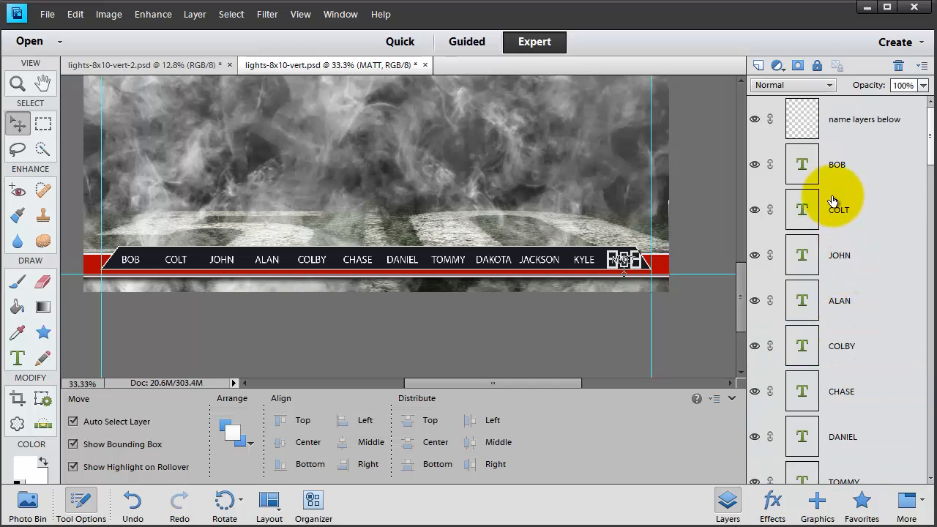
# - Distribute all the player name layers horizontally by their middles again, and delete the first player's name layer
pyautogui.keyDown('shift'); pyautogui.click(806, 176); pyautogui.keyUp('shift')
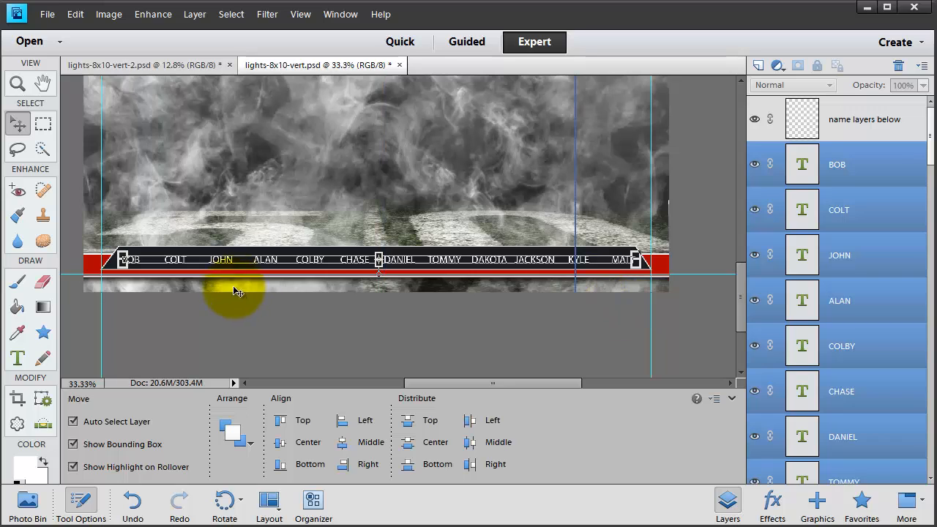
pyautogui.click(883, 171)
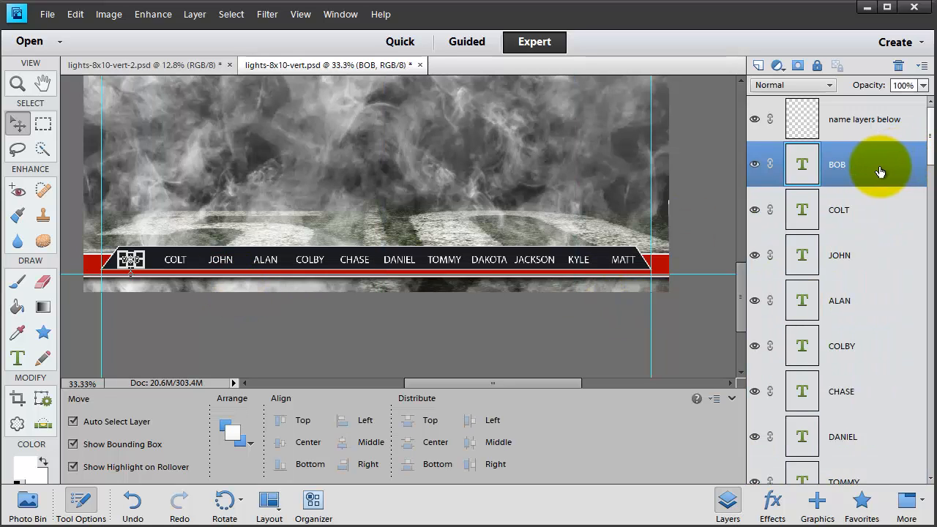
pyautogui.rightClick(880, 171)
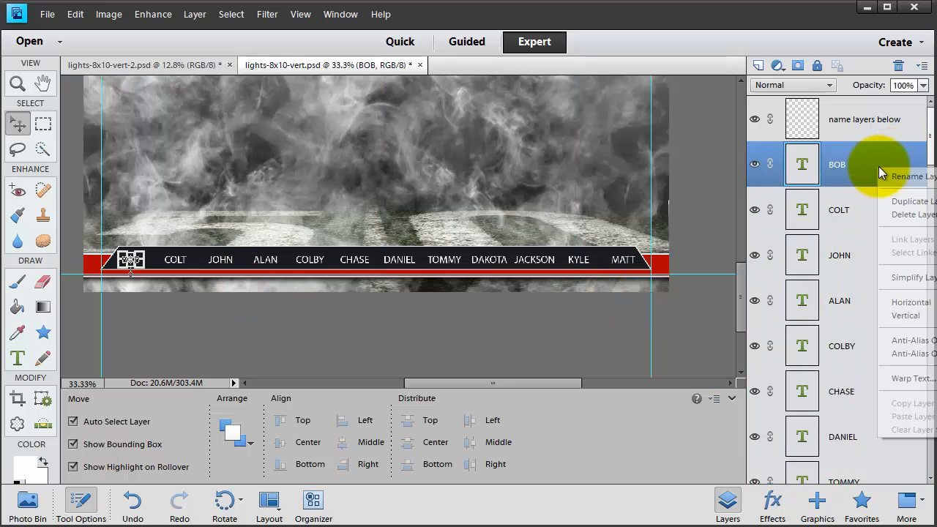
pyautogui.click(894, 214)
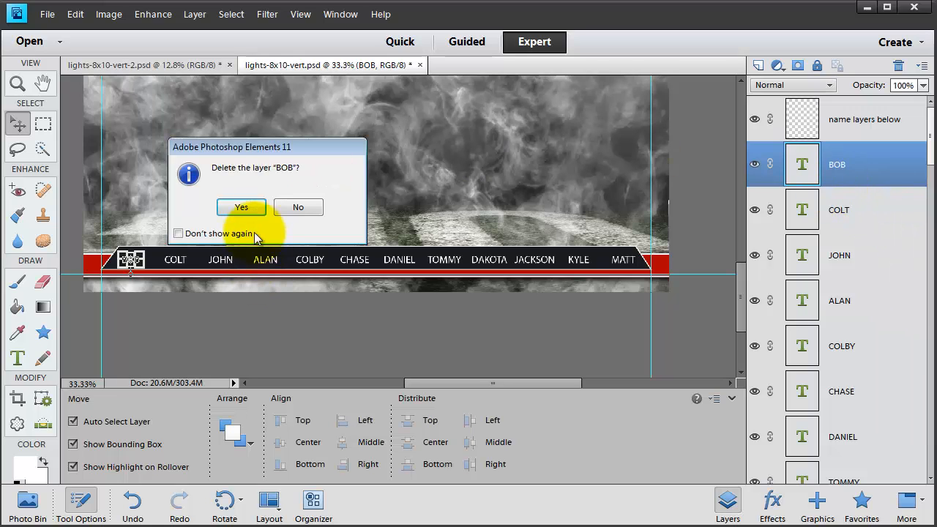
pyautogui.click(244, 208)
# - Nudge the now-first player name left to the start of the banner
pyautogui.hotkey('shift', 'Left')
pyautogui.hotkey('shift', 'Left')
pyautogui.hotkey('shift', 'Left')
pyautogui.hotkey('shift', 'Left')
pyautogui.hotkey('shift', 'Left')
pyautogui.hotkey('shift', 'Left')
pyautogui.hotkey('shift', 'Left')
pyautogui.hotkey('shift', 'Left')
pyautogui.hotkey('shift', 'Left')
pyautogui.hotkey('shift', 'Left')
pyautogui.hotkey('shift', 'Left')
pyautogui.hotkey('shift', 'Left')
pyautogui.hotkey('shift', 'Left')
pyautogui.hotkey('shift', 'Left')
pyautogui.hotkey('shift', 'Left')
pyautogui.hotkey('shift', 'Left')
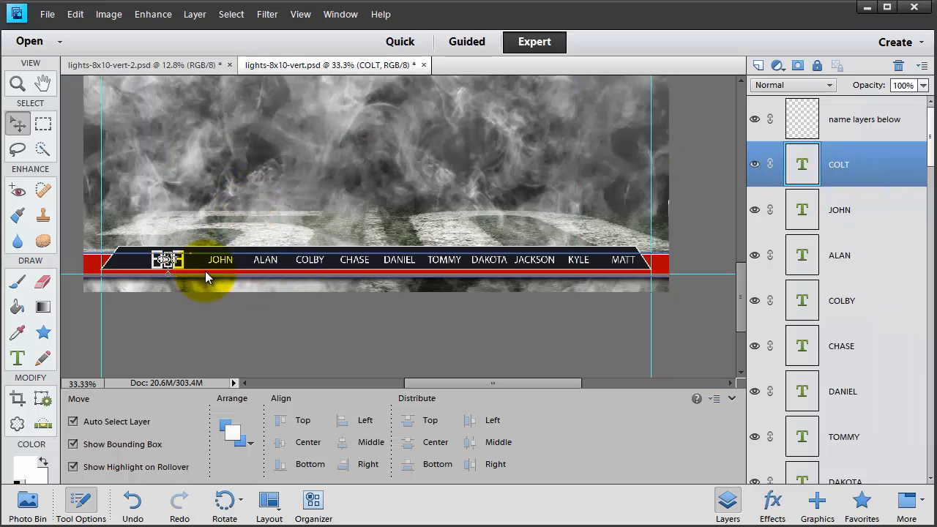
# - Select all remaining player name layers down to the last one and distribute them horizontally by their middles
pyautogui.scroll(-3, 835, 350)
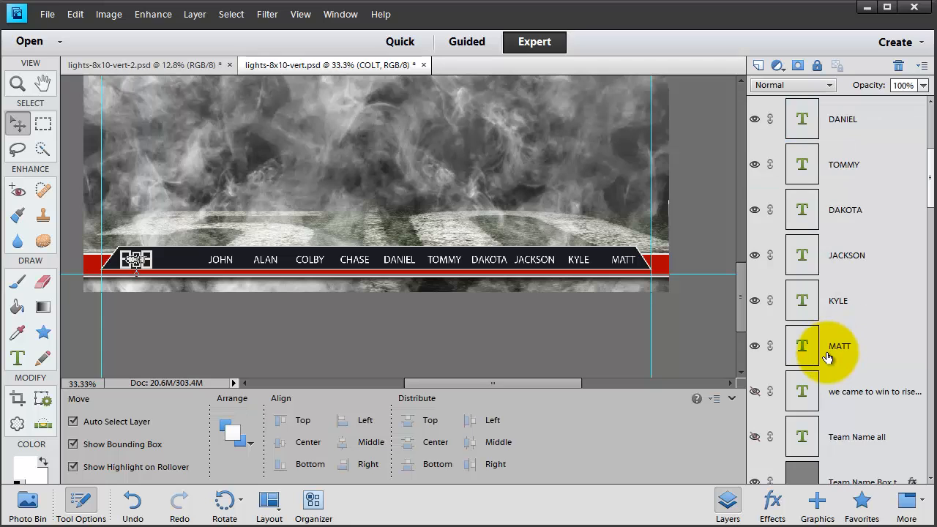
pyautogui.keyDown('shift'); pyautogui.click(847, 349); pyautogui.keyUp('shift')
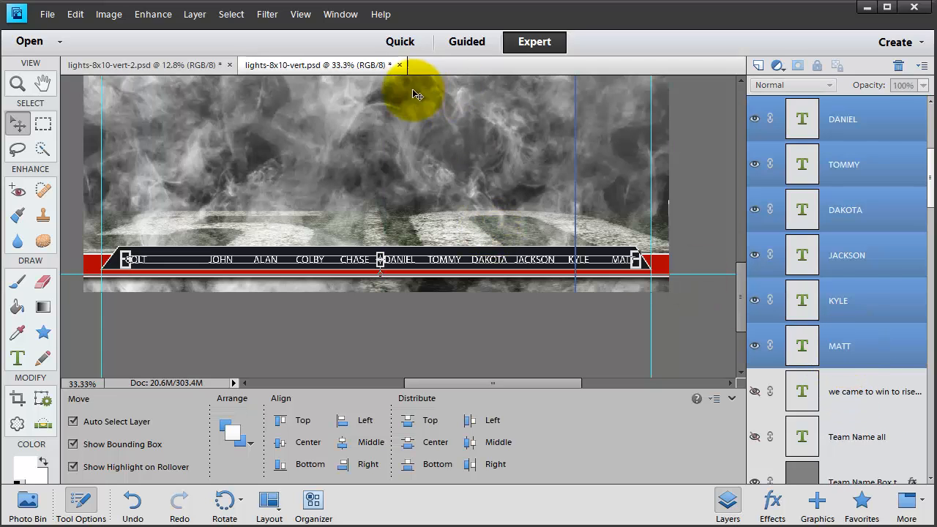
pyautogui.click(470, 443)
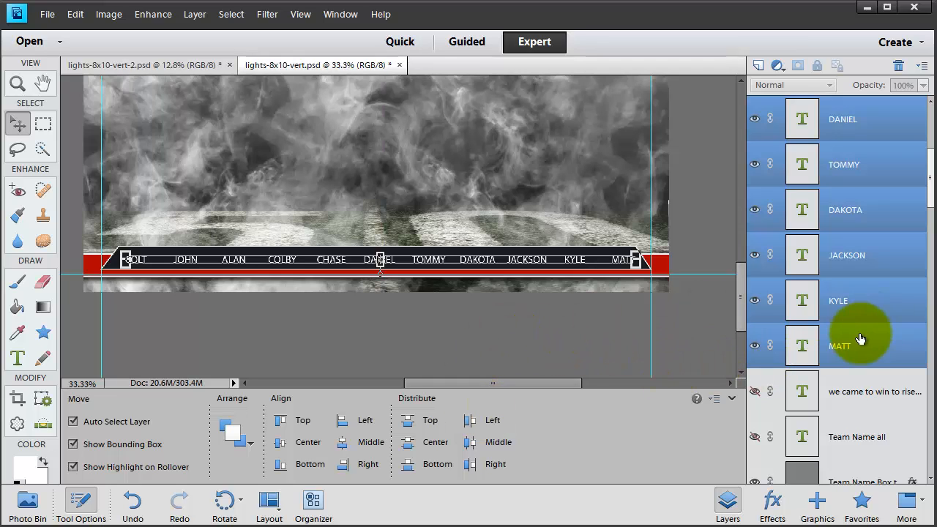
# - Make the "Team Name all" layer and the "we came to win to rise" slogan layer visible
pyautogui.scroll(3, 854, 355)
pyautogui.scroll(-5, 854, 355)
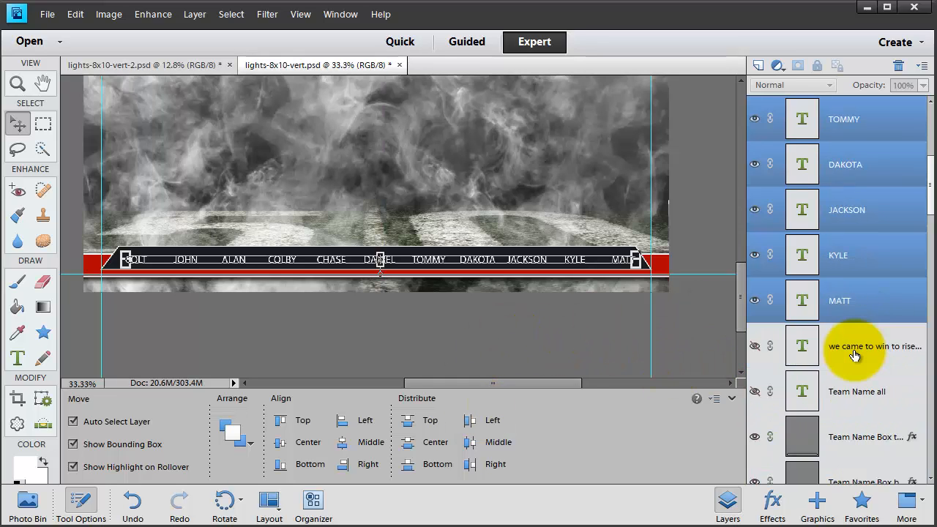
pyautogui.scroll(5, 854, 355)
pyautogui.scroll(-4, 805, 439)
pyautogui.scroll(-1, 785, 454)
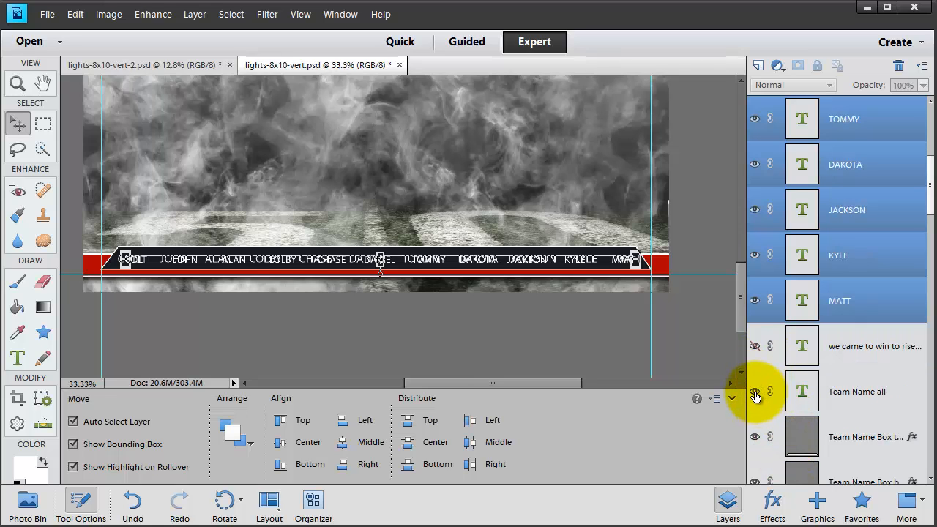
pyautogui.click(755, 345)
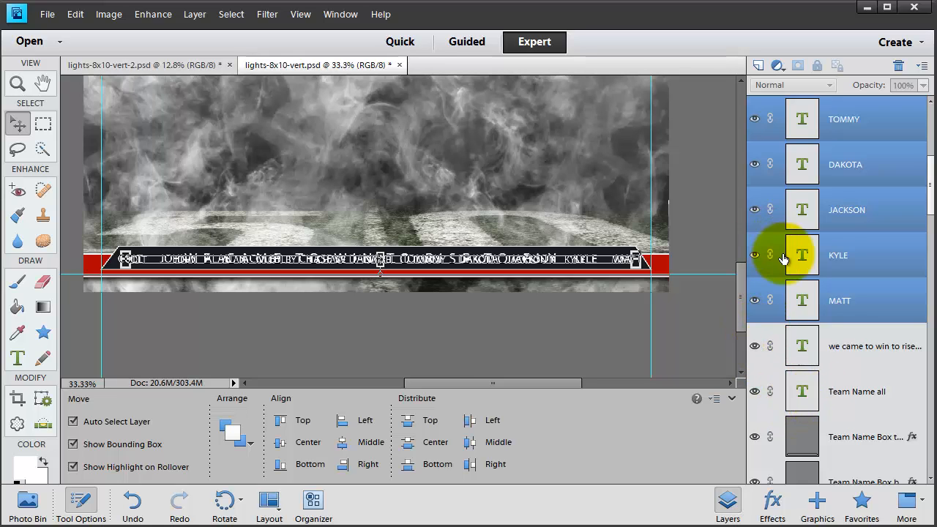
pyautogui.scroll(5, 776, 262)
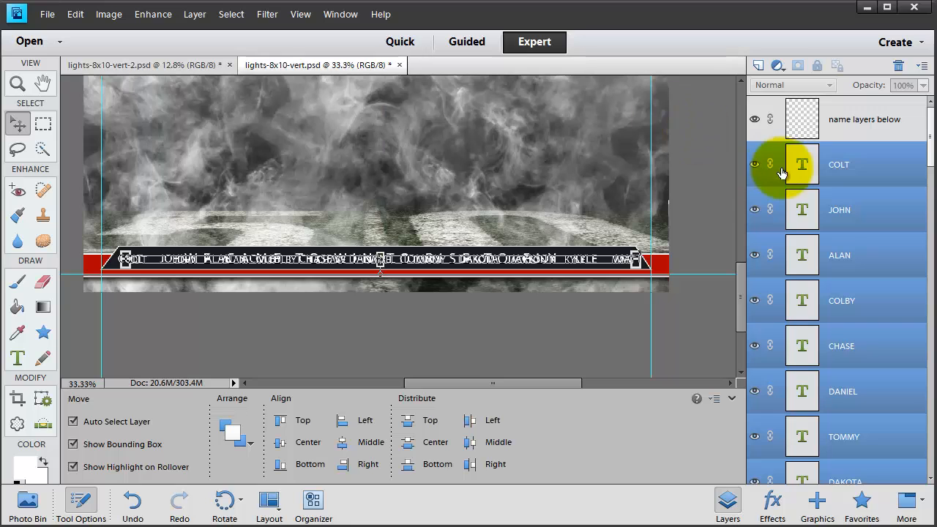
# - Revert lights-8x10-vert.psd to its original opening snapshot in the History and close the history list
pyautogui.click(347, 21)
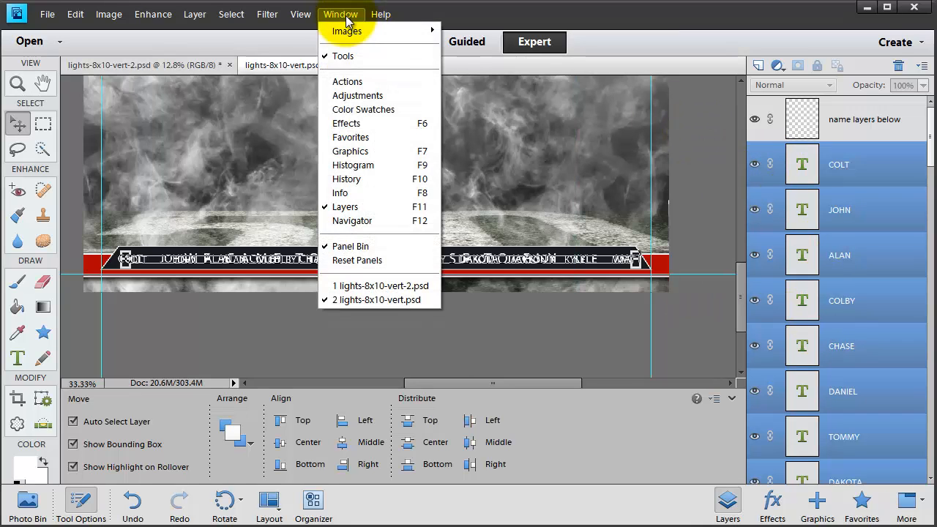
pyautogui.click(343, 181)
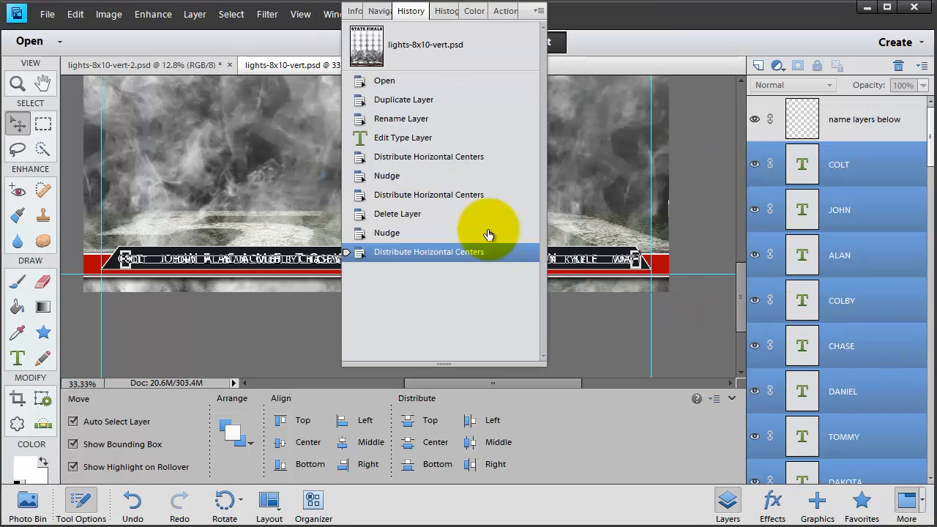
pyautogui.click(449, 44)
pyautogui.scroll(3, 622, 219)
pyautogui.scroll(3, 627, 221)
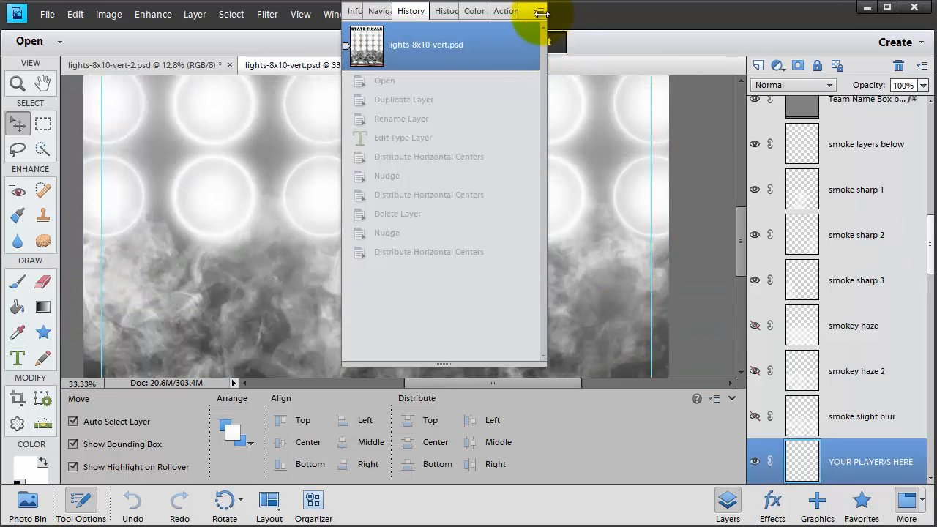
pyautogui.click(541, 3)
# - Stretch the dark Team Name Box top shape upward to about 443% of its height
pyautogui.moveTo(930, 227)
pyautogui.mouseDown()
pyautogui.moveTo(930, 169)
pyautogui.moveTo(930, 216)
pyautogui.mouseUp()
pyautogui.scroll(-5, 592, 257)
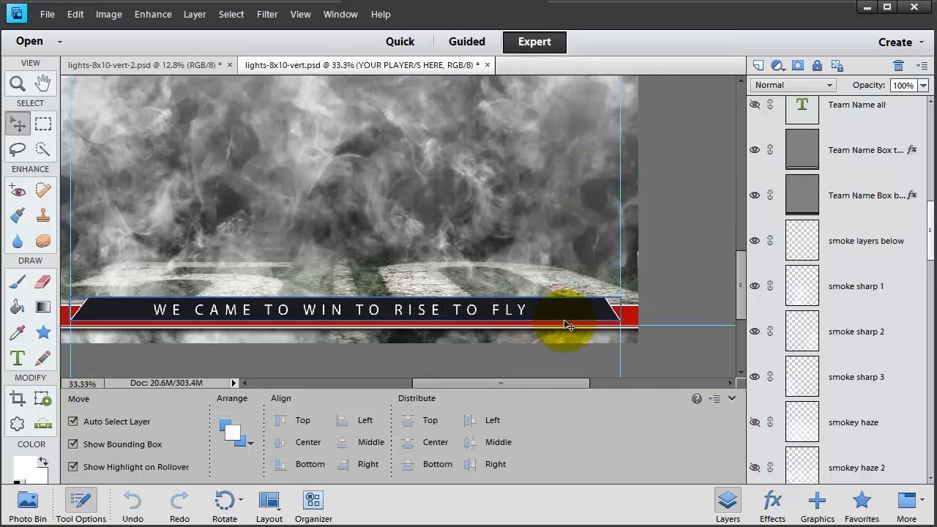
pyautogui.click(558, 305)
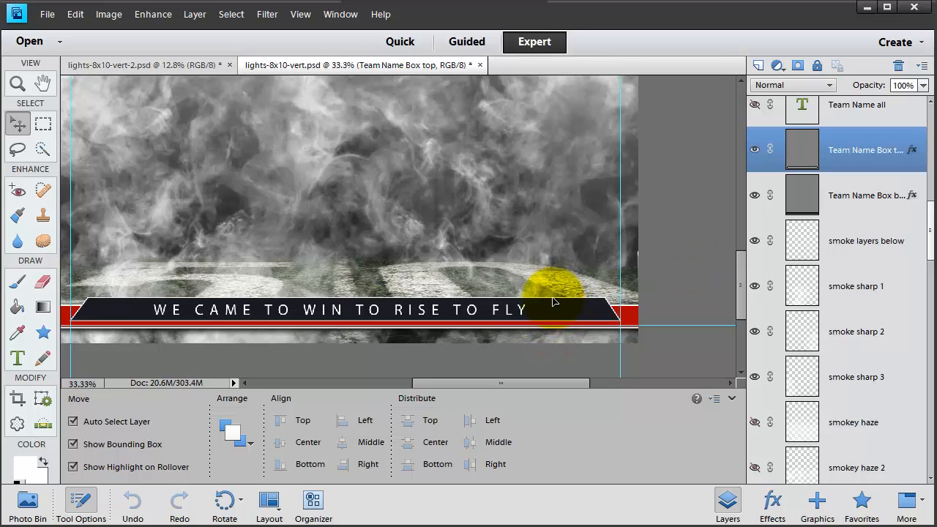
pyautogui.moveTo(557, 295); pyautogui.dragTo(550, 210)
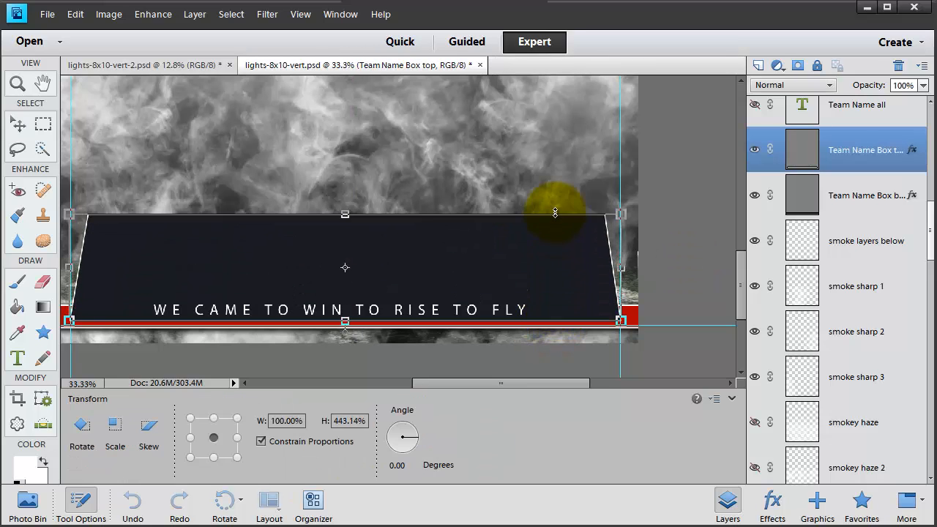
pyautogui.press('Return')
# - Flip the Team Name Box top layer vertically and squash it down to a thin banner strip around the slogan
pyautogui.click(108, 14)
pyautogui.moveTo(125, 28)
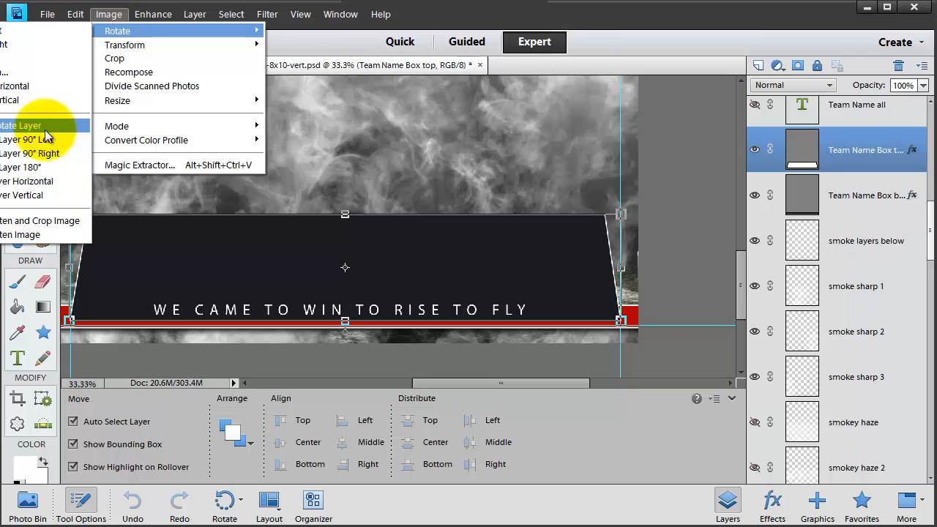
pyautogui.click(22, 197)
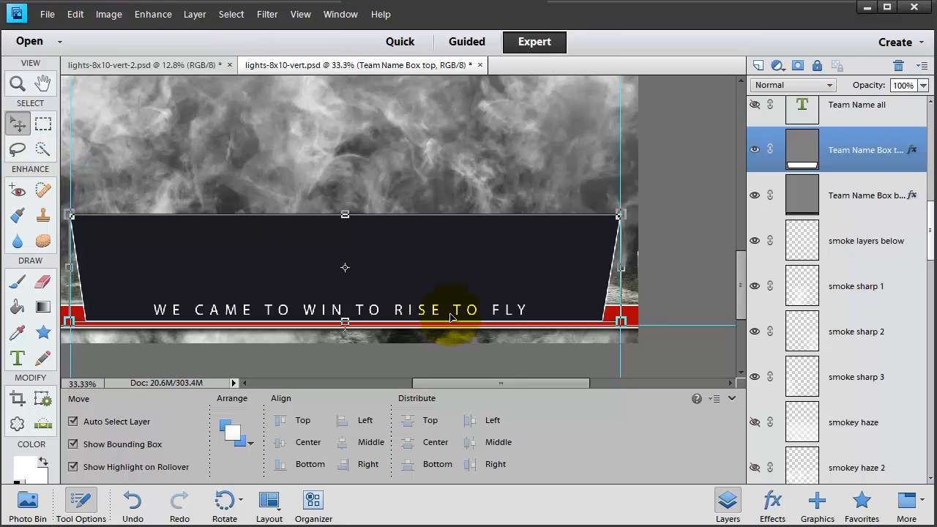
pyautogui.moveTo(344, 213); pyautogui.dragTo(343, 294)
pyautogui.press('Return')
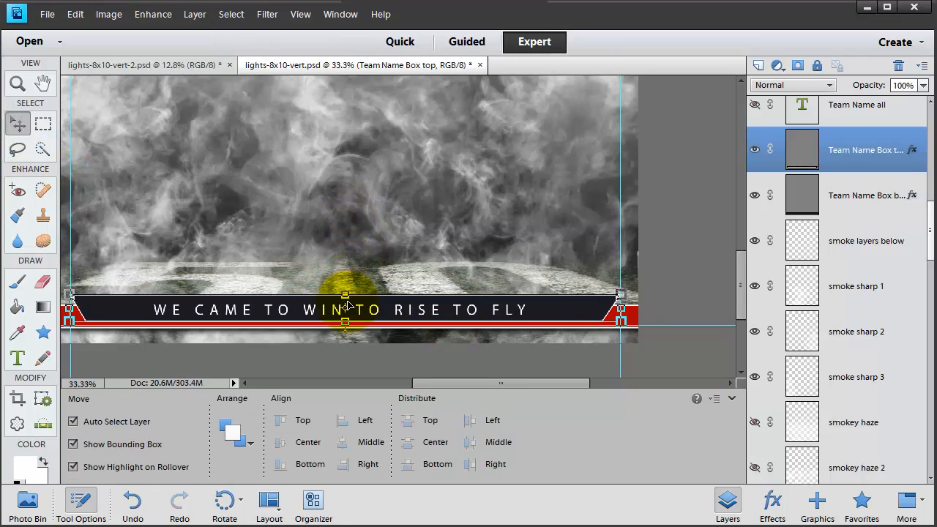
# - Pull both ends of the red bar behind the slogan banner in to the vertical guides, giving them slanted ends
pyautogui.click(636, 320)
pyautogui.moveTo(672, 321); pyautogui.dragTo(628, 320)
pyautogui.moveTo(94, 323); pyautogui.dragTo(161, 329)
pyautogui.moveTo(90, 320); pyautogui.dragTo(173, 322)
pyautogui.moveTo(238, 334); pyautogui.dragTo(144, 334)
pyautogui.moveTo(597, 320); pyautogui.dragTo(619, 320)
pyautogui.press('Return')
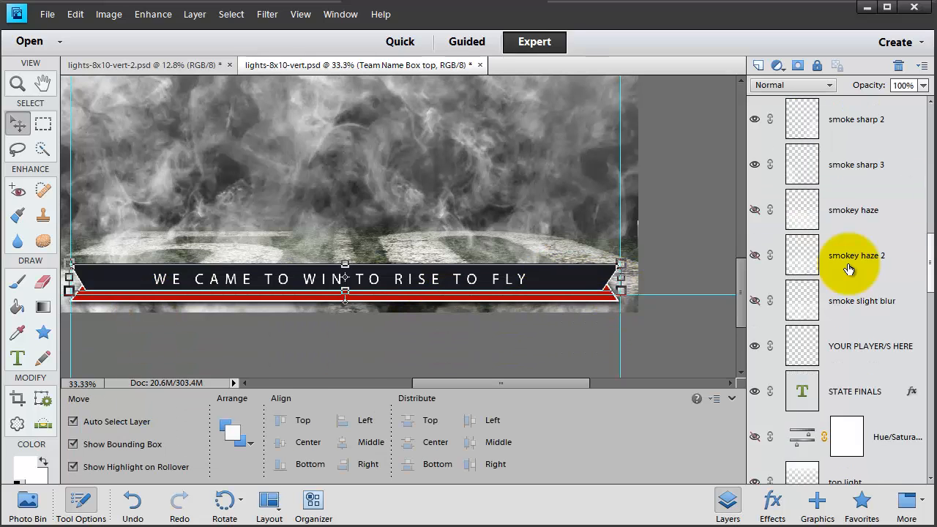
# - Hide the smoke sharp 1 layer and fit the whole poster on screen, comparing it with that smoke shown and hidden
pyautogui.scroll(2, 849, 268)
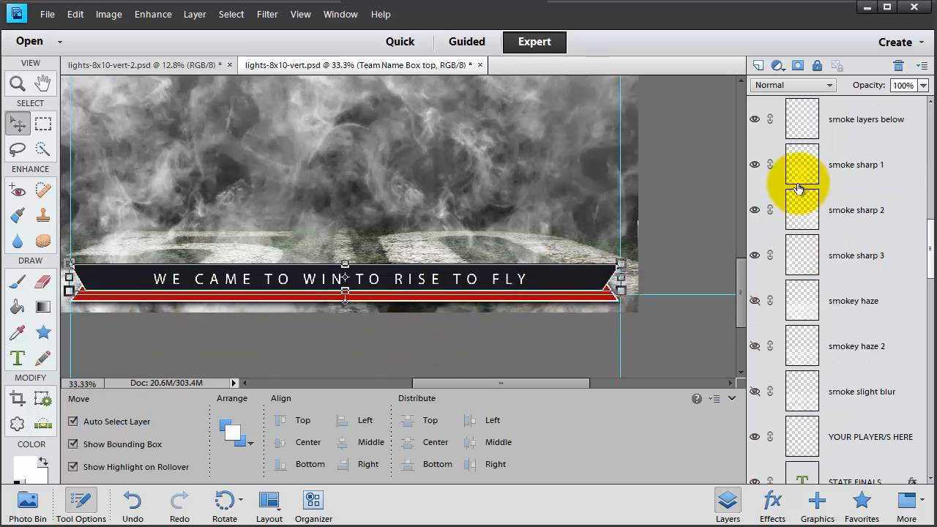
pyautogui.click(754, 167)
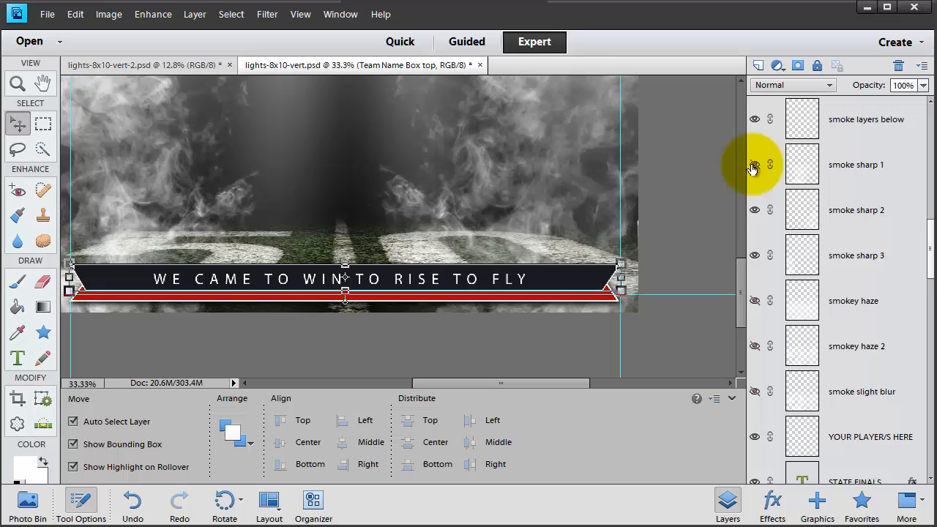
pyautogui.click(296, 15)
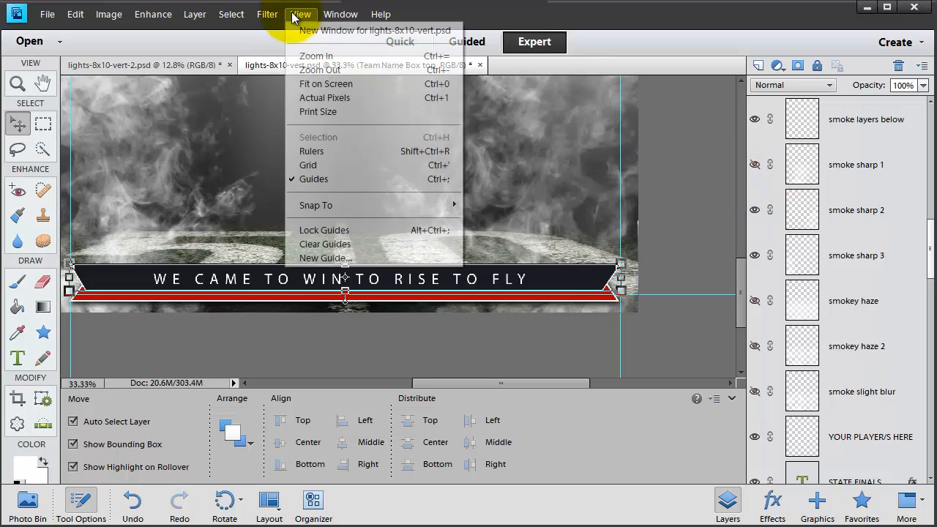
pyautogui.click(323, 84)
pyautogui.click(756, 166)
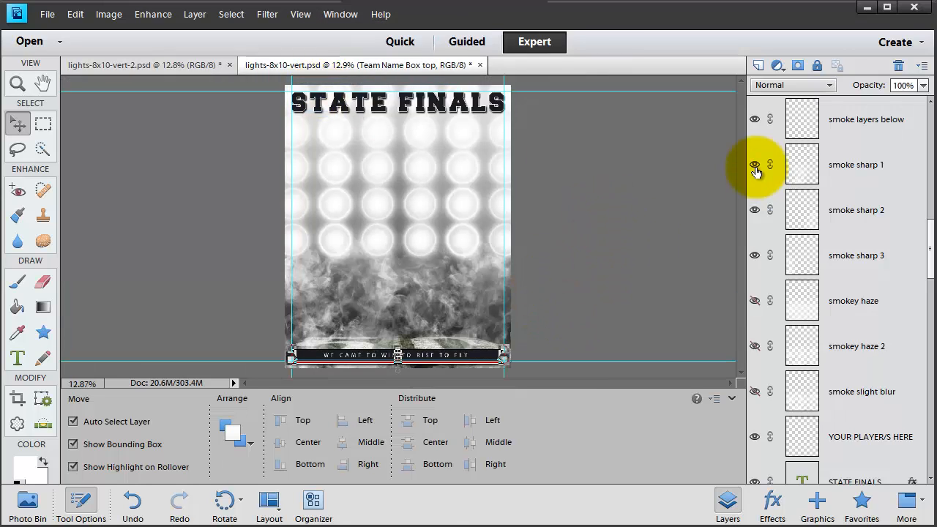
pyautogui.click(756, 167)
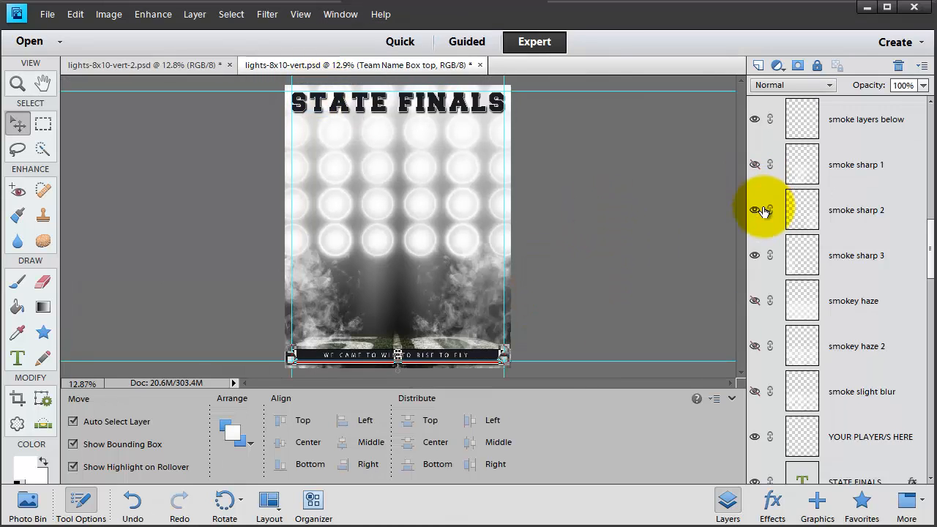
# - Rotate the smoke sharp 2 layer to about 169 degrees and stretch it toward the poster's center
pyautogui.click(843, 167)
pyautogui.click(472, 334)
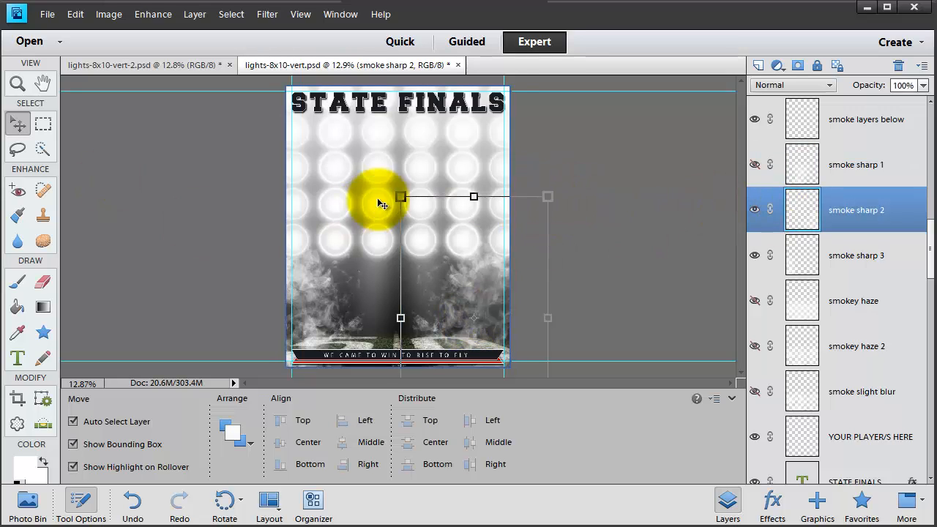
pyautogui.moveTo(396, 190); pyautogui.dragTo(511, 370)
pyautogui.moveTo(401, 336); pyautogui.dragTo(376, 345)
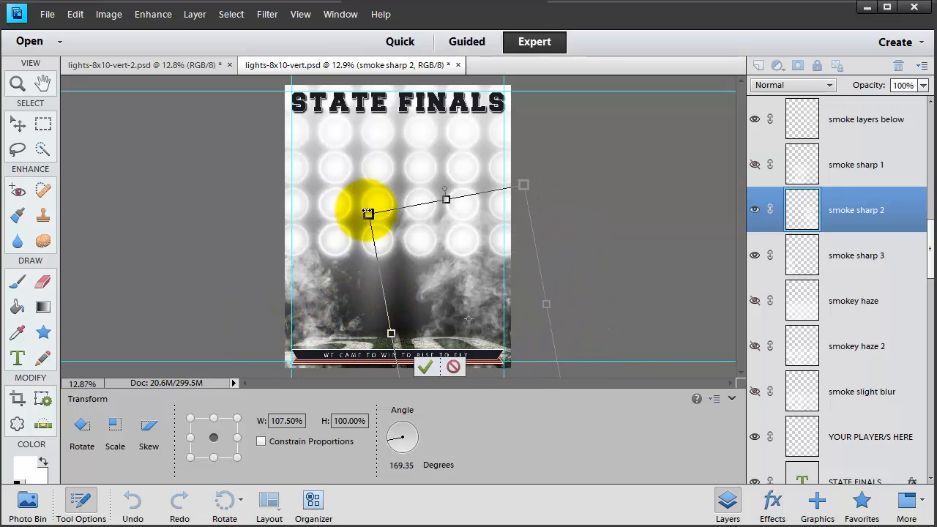
pyautogui.moveTo(367, 213); pyautogui.dragTo(301, 250)
pyautogui.press('Return')
# - Undo the smoke layer transform and the reshaping of the red banner bar
pyautogui.hotkey('ctrl', 'z')
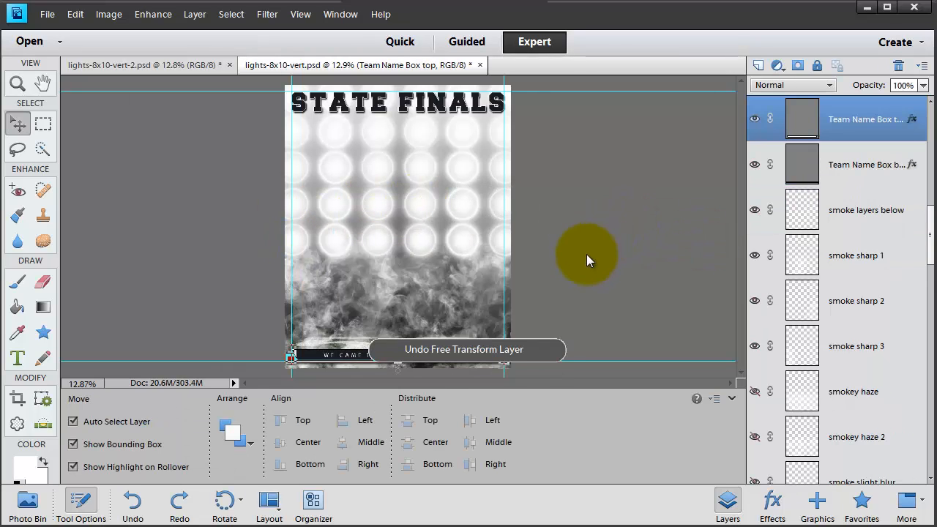
pyautogui.hotkey('ctrl', 'z')
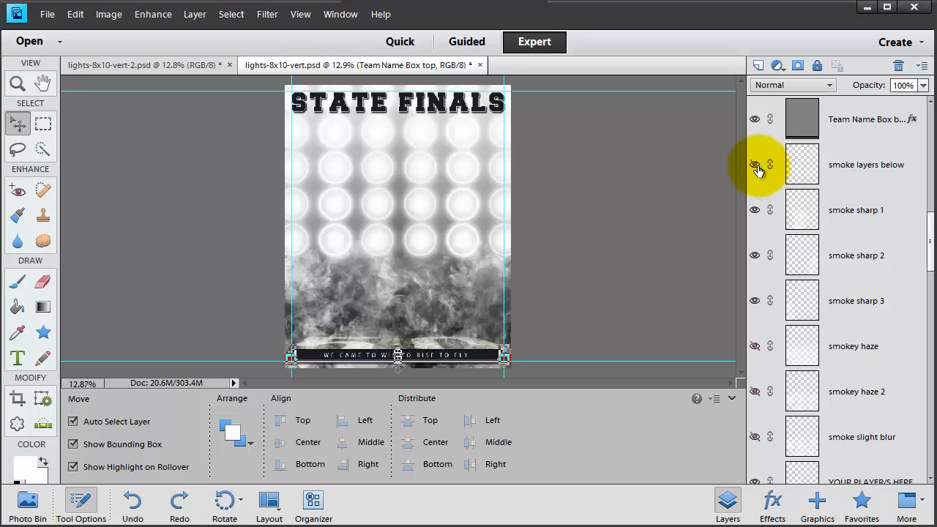
# - Hide the smoke sharp 1, 2 and 3 layers, and preview the smokey haze layer before hiding it again
pyautogui.click(755, 210)
pyautogui.click(755, 256)
pyautogui.click(756, 301)
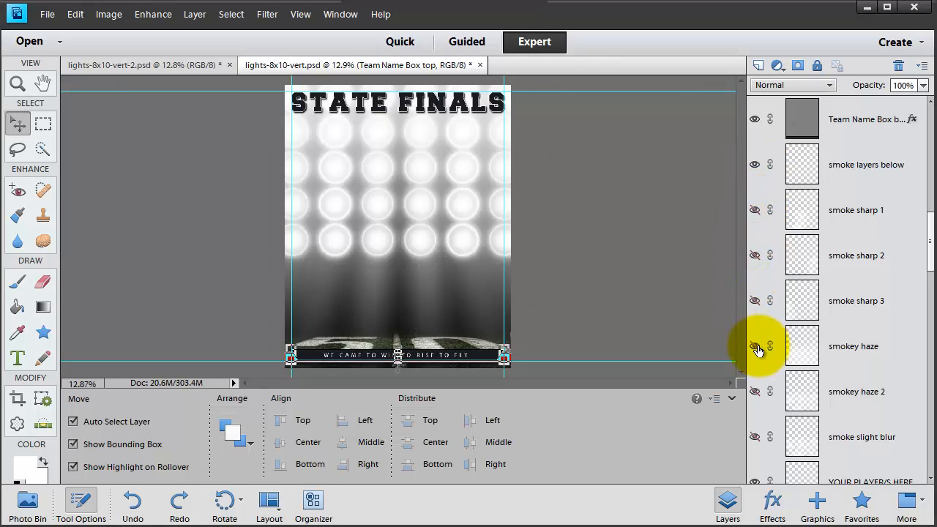
pyautogui.click(756, 346)
pyautogui.click(755, 346)
# - Show the Hue/Saturation layer below the title, set its hue to 7 and saturation to 43, and hide it again
pyautogui.scroll(-2, 820, 346)
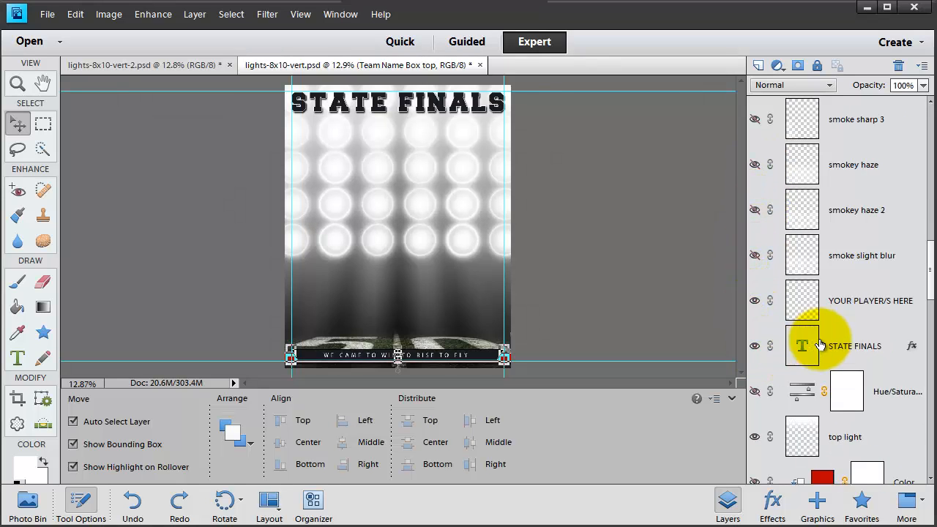
pyautogui.scroll(-1, 820, 345)
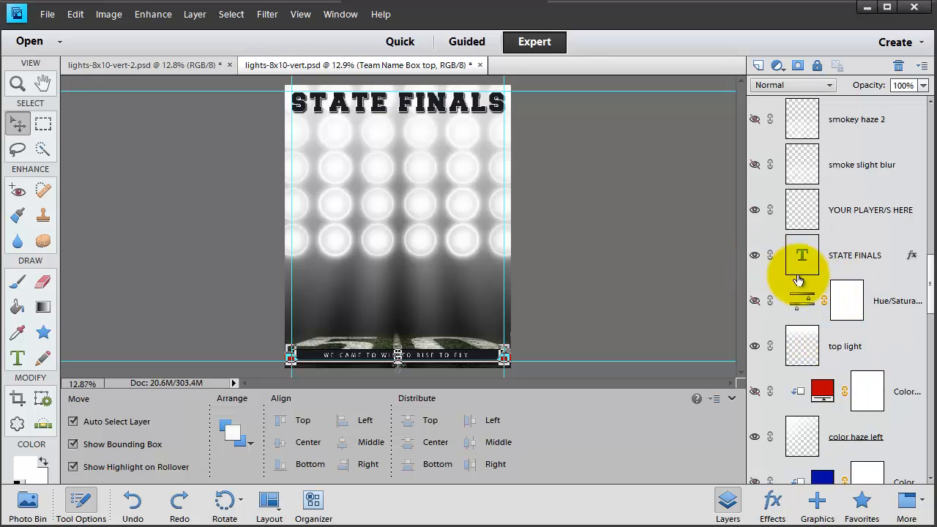
pyautogui.click(853, 252)
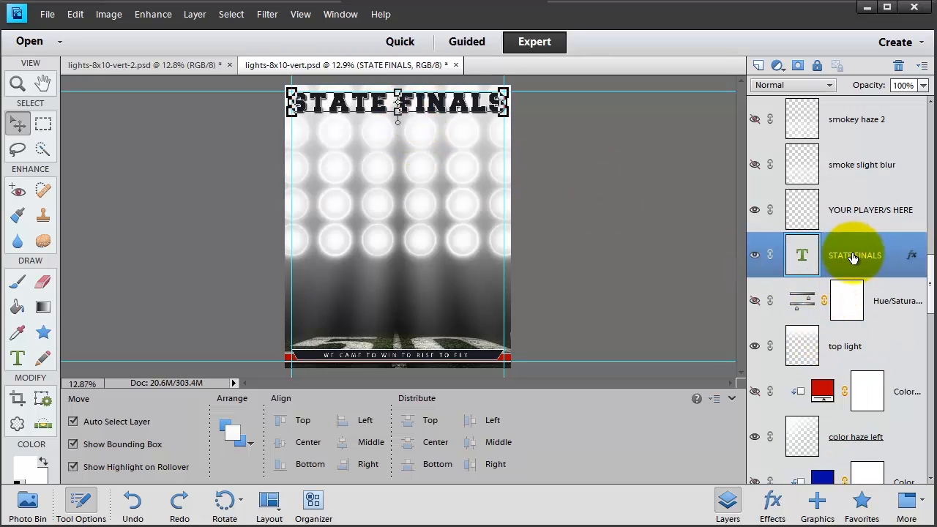
pyautogui.scroll(-2, 889, 257)
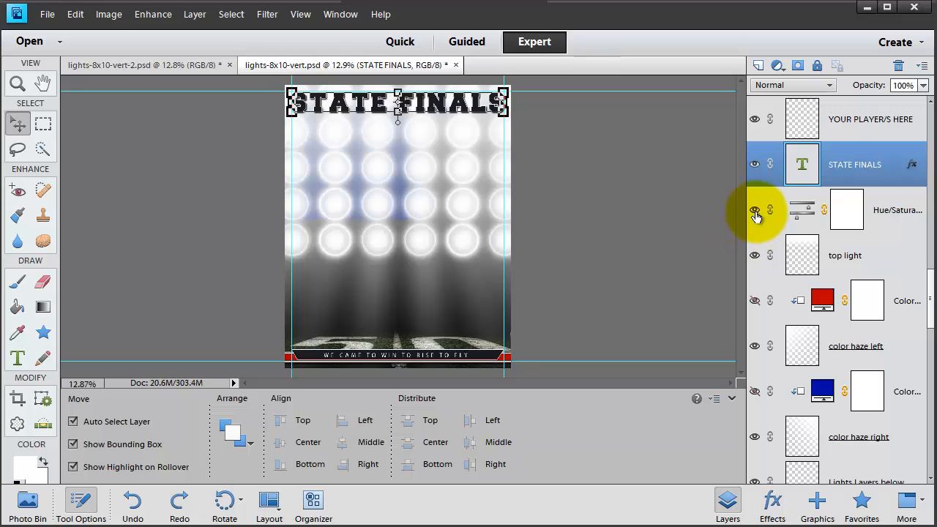
pyautogui.click(755, 210)
pyautogui.doubleClick(801, 208)
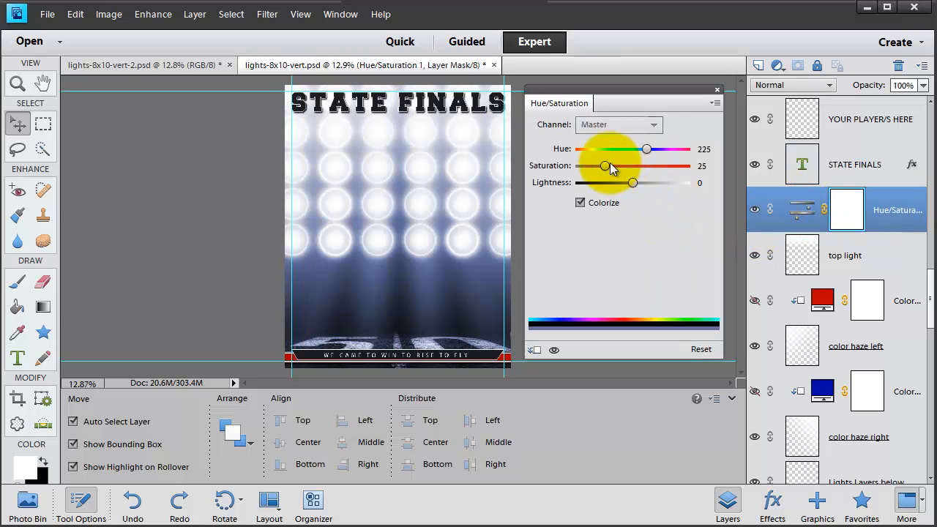
pyautogui.moveTo(647, 148); pyautogui.dragTo(620, 172)
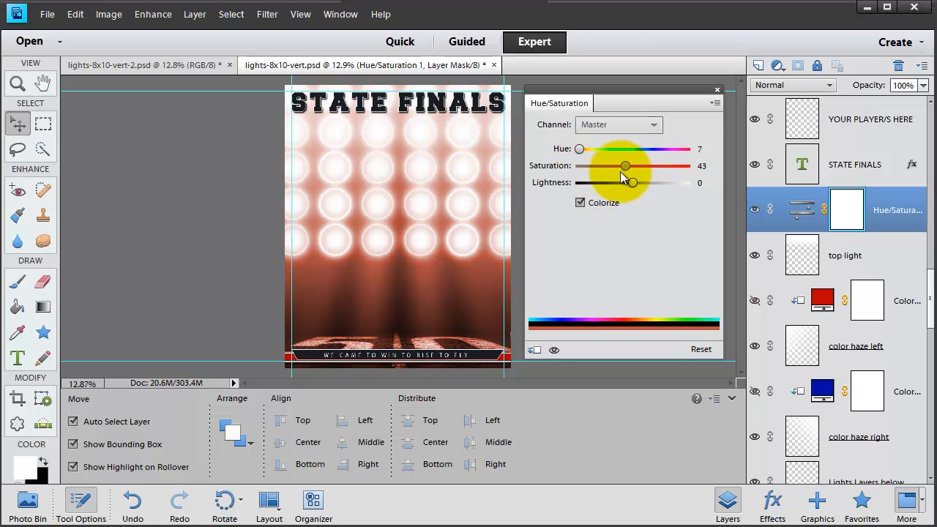
pyautogui.click(756, 209)
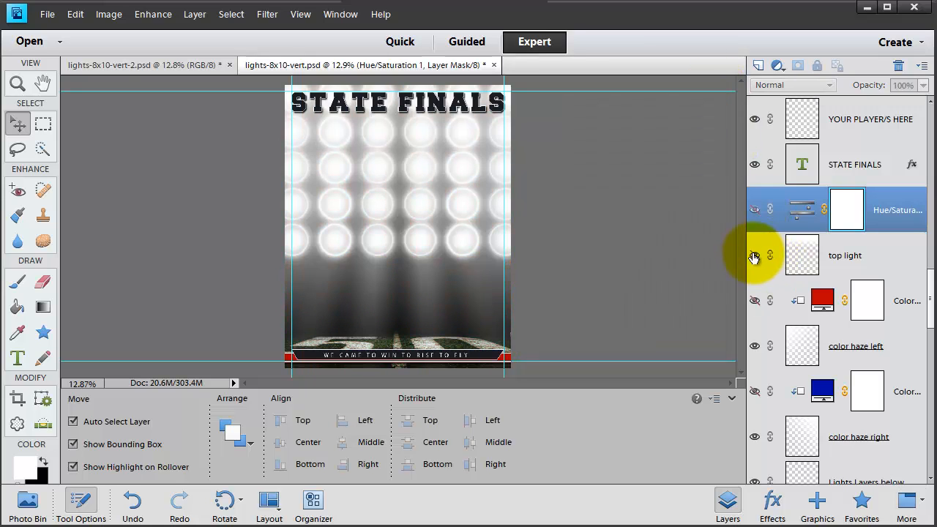
# - Compare the poster with the top light and color haze left layers shown and hidden
pyautogui.click(754, 257)
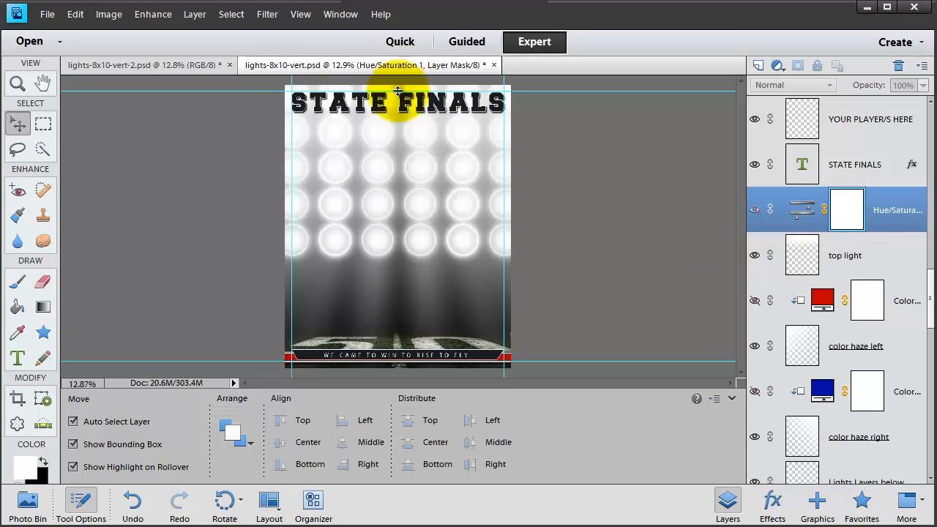
pyautogui.click(754, 348)
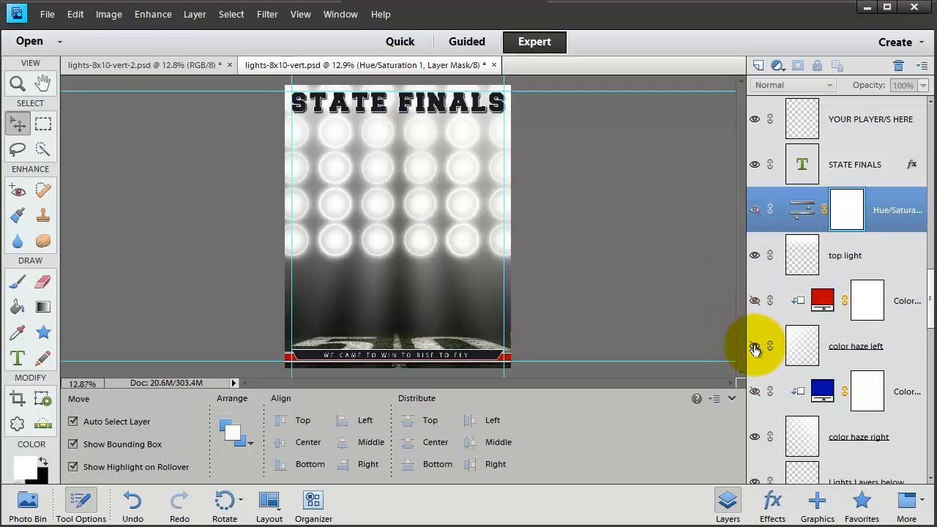
pyautogui.click(754, 347)
# - Preview the lights 3, lights 4 and lights 6 layers one at a time, hiding each again
pyautogui.scroll(-4, 876, 359)
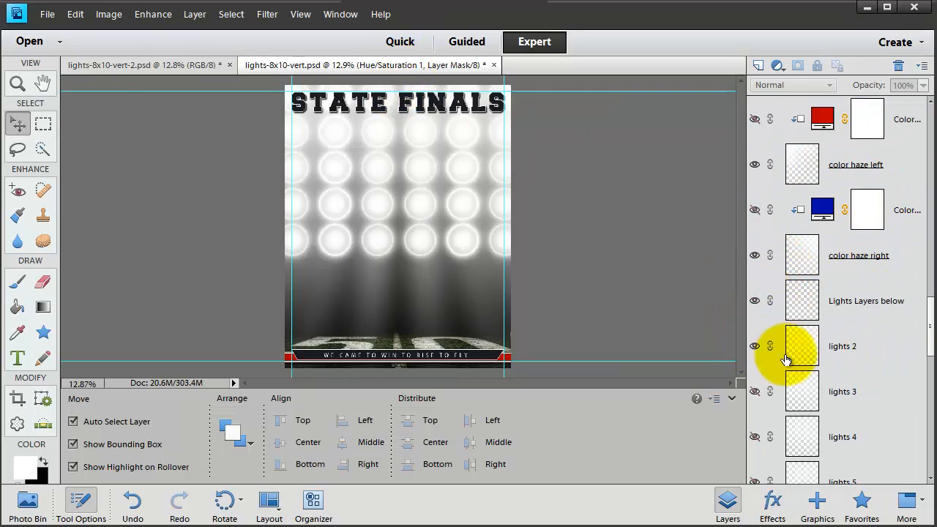
pyautogui.scroll(-1, 783, 366)
pyautogui.click(756, 351)
pyautogui.click(756, 351)
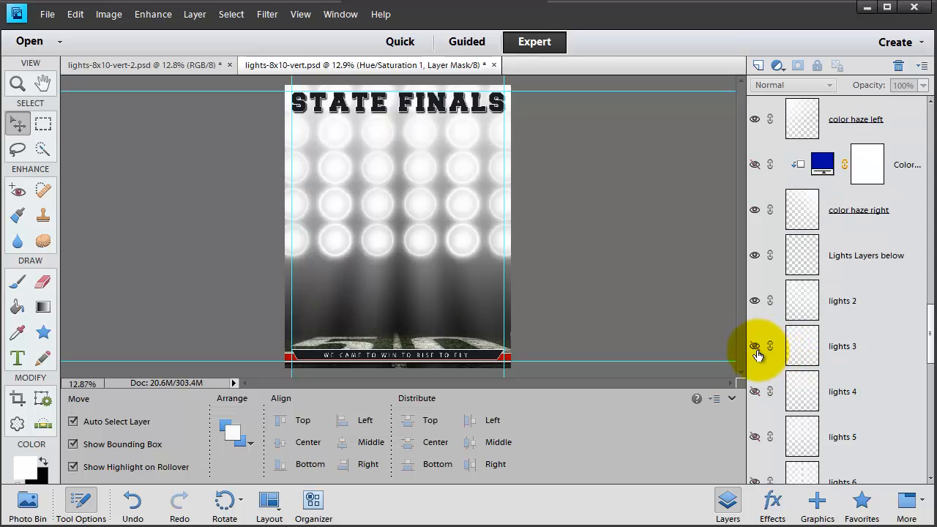
pyautogui.click(755, 394)
pyautogui.click(755, 393)
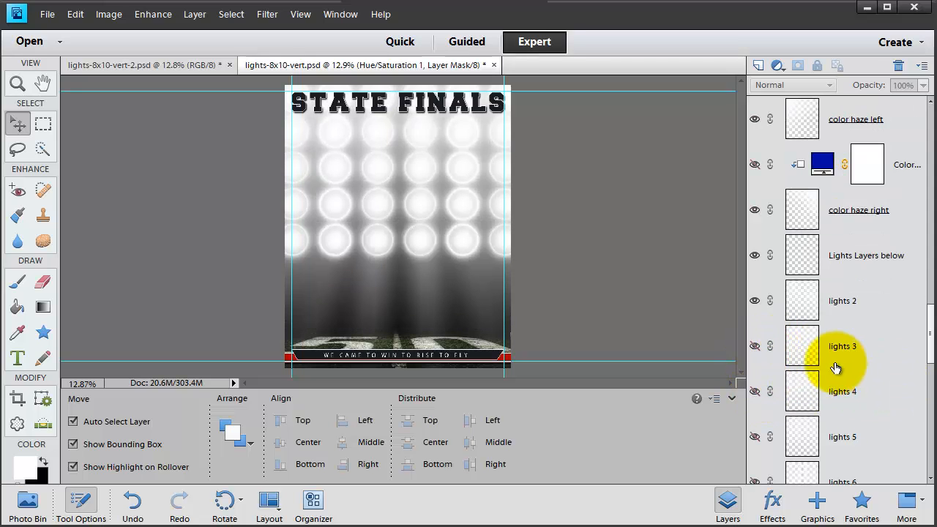
pyautogui.click(756, 391)
pyautogui.click(756, 392)
pyautogui.scroll(-4, 864, 392)
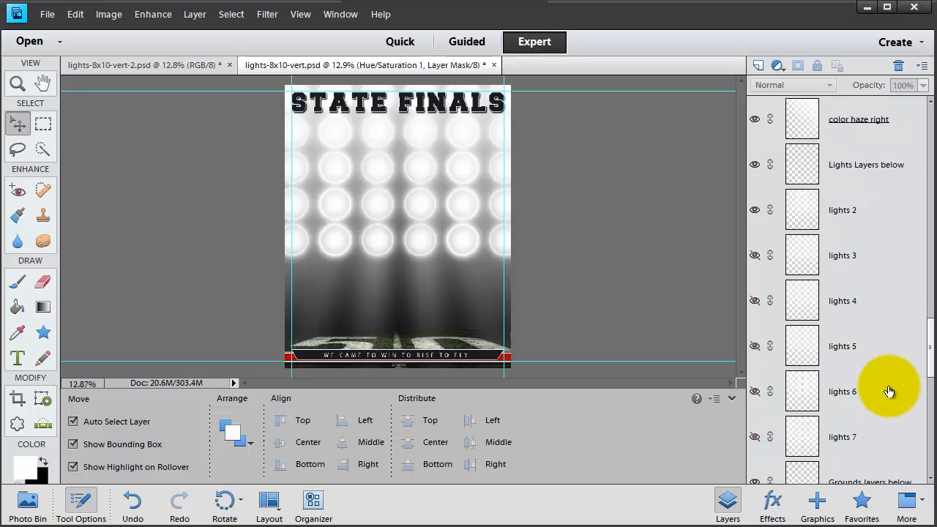
pyautogui.click(754, 300)
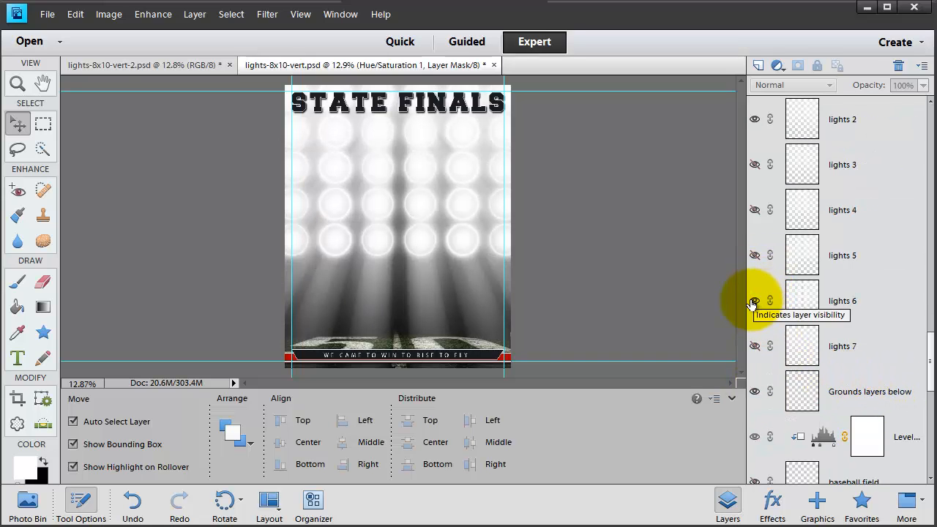
pyautogui.click(754, 302)
# - Show the baseball field layer and compare it with and without its Levels adjustment
pyautogui.scroll(-4, 754, 302)
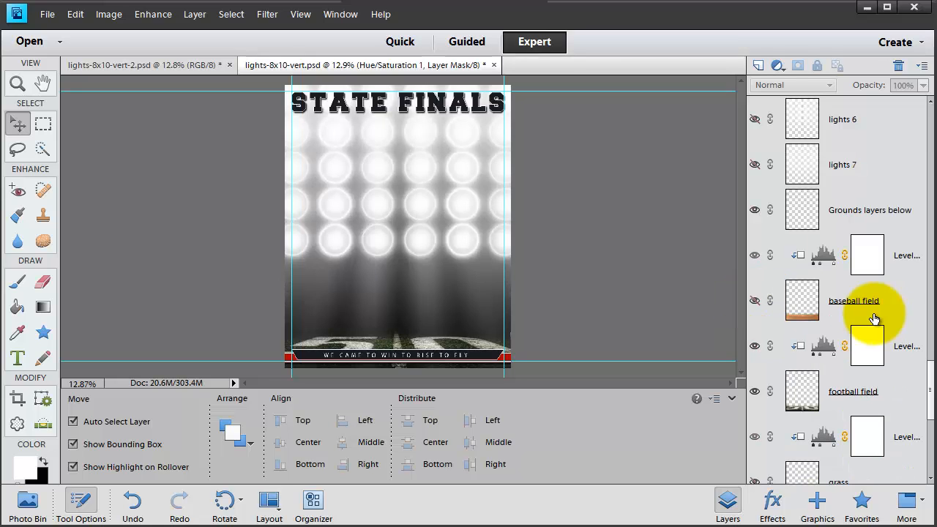
pyautogui.click(754, 301)
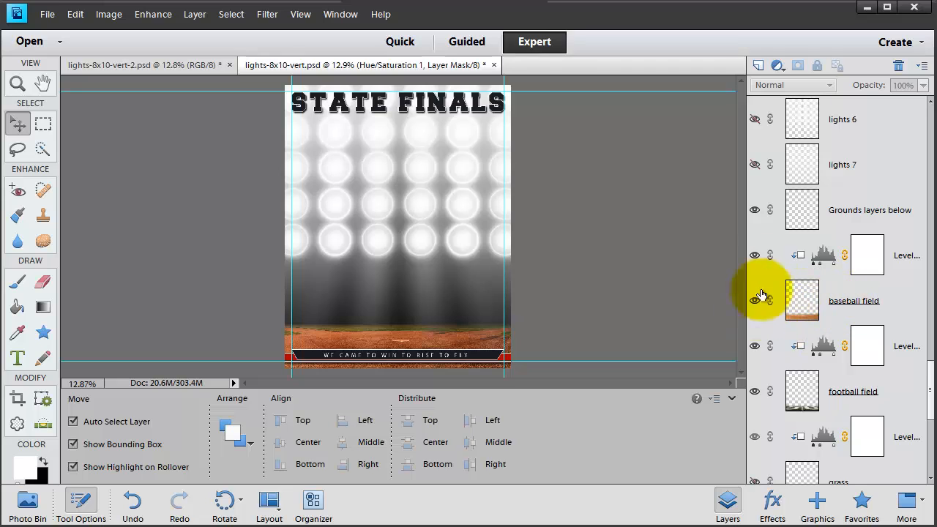
pyautogui.click(755, 256)
pyautogui.click(755, 256)
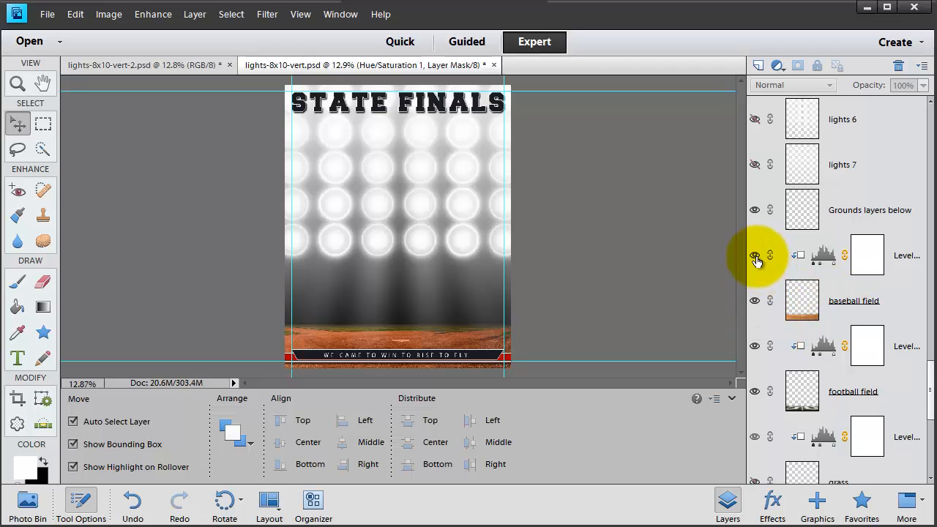
# - Set the baseball field's Levels midtone to 0.81 and the adjustment's opacity to 66%, and hide the baseball field layer
pyautogui.doubleClick(825, 256)
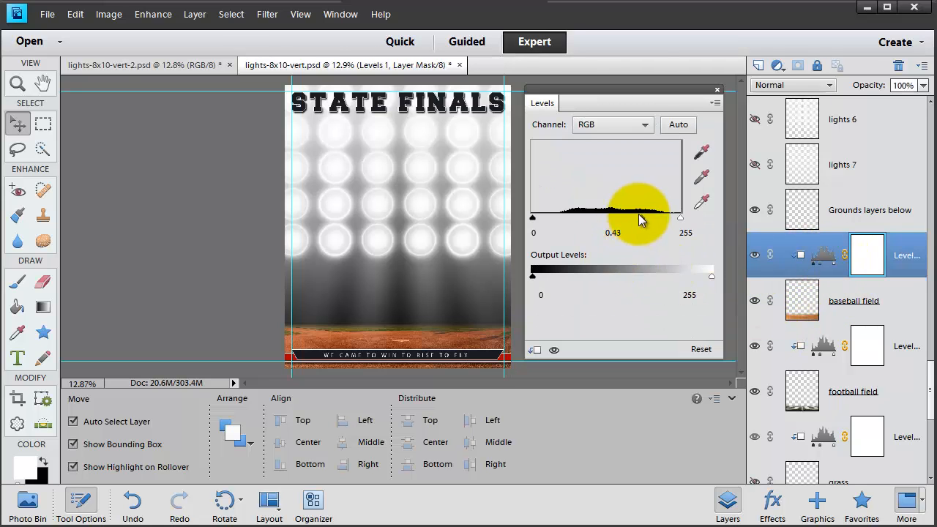
pyautogui.moveTo(631, 219)
pyautogui.mouseDown()
pyautogui.moveTo(588, 215)
pyautogui.moveTo(618, 215)
pyautogui.mouseUp()
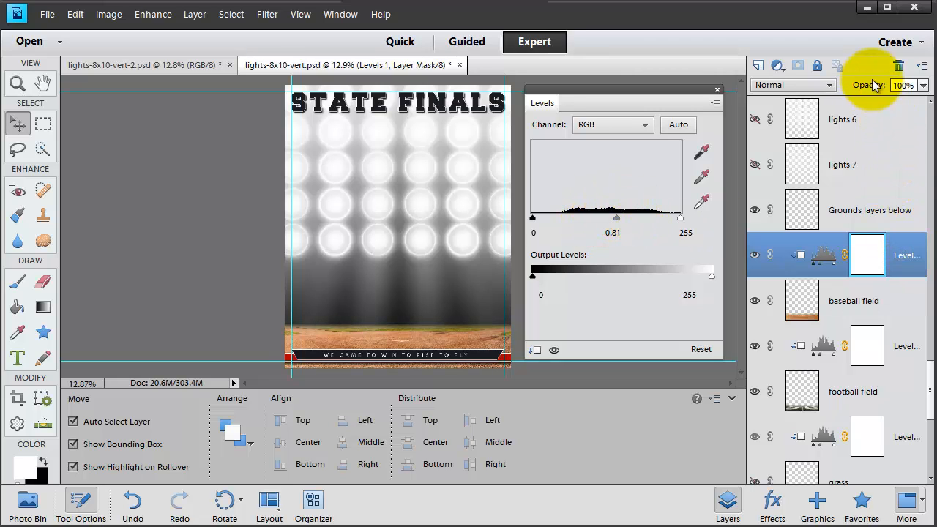
pyautogui.moveTo(874, 85); pyautogui.dragTo(806, 92)
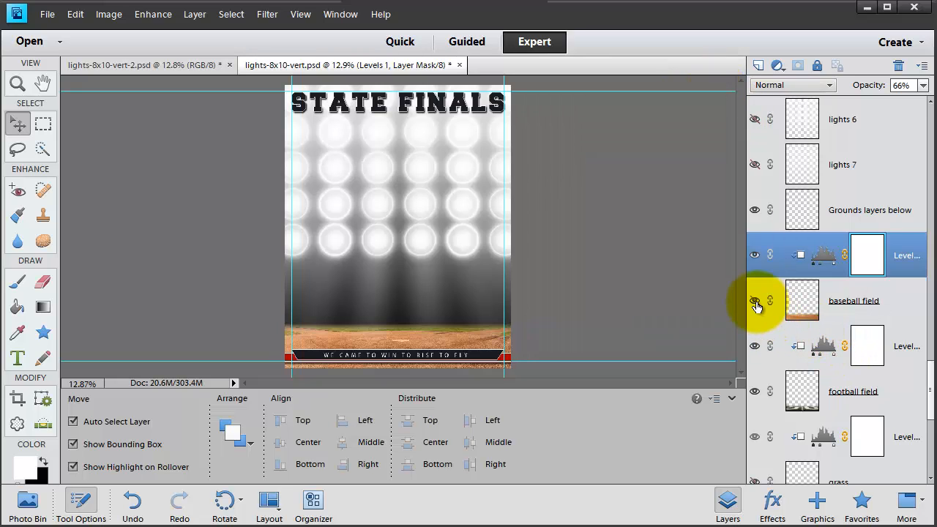
pyautogui.click(754, 301)
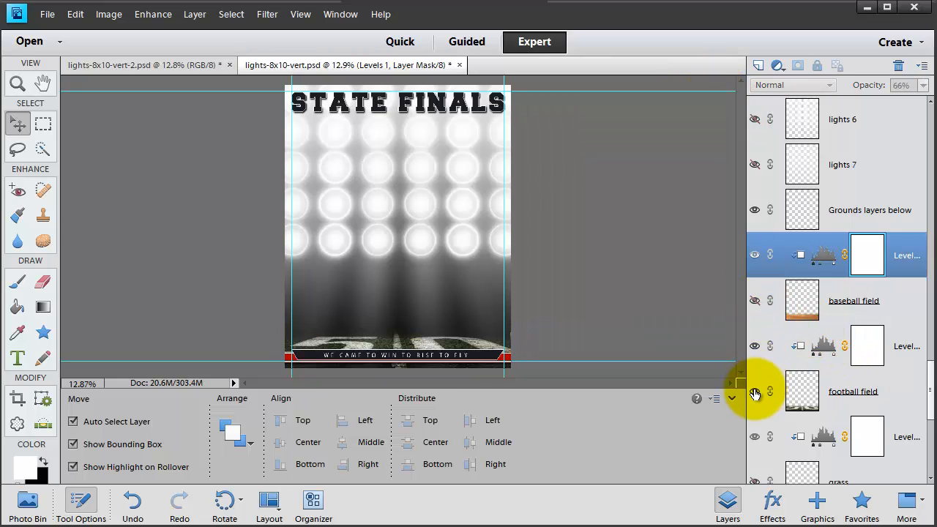
# - Hide the football field layer, and preview the grass layer before hiding it again
pyautogui.click(799, 386)
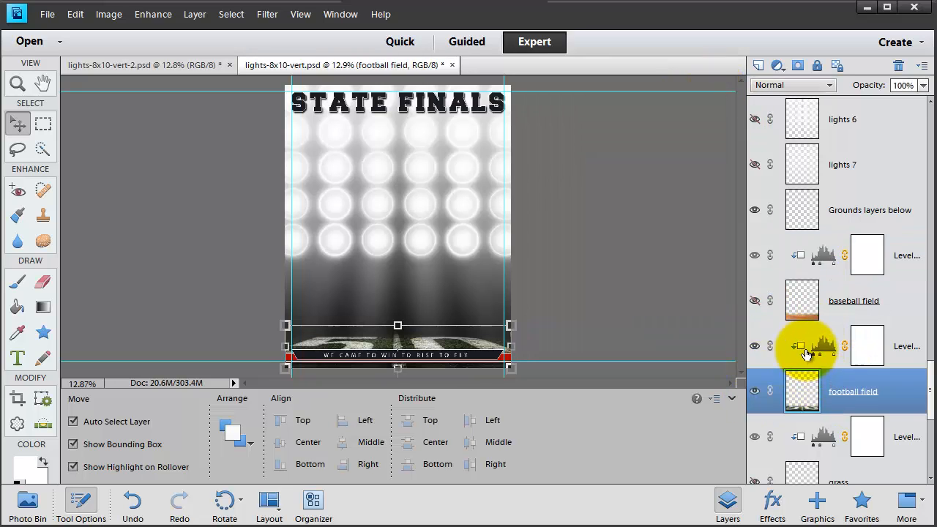
pyautogui.scroll(-3, 824, 350)
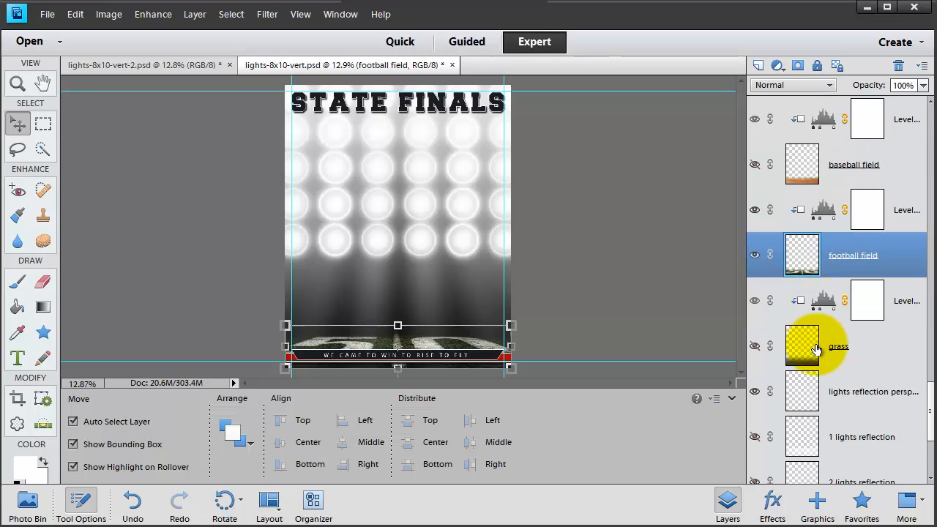
pyautogui.click(811, 356)
pyautogui.scroll(-3, 814, 347)
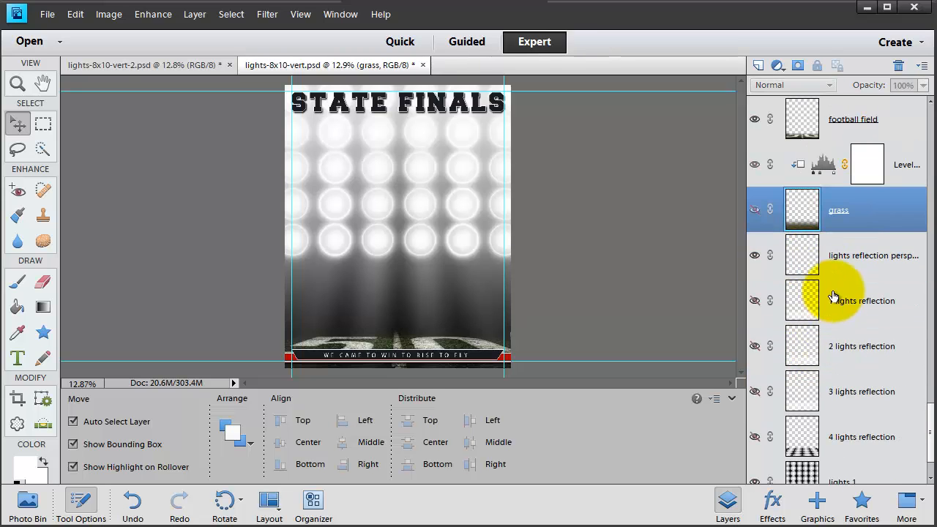
pyautogui.click(851, 264)
pyautogui.scroll(2, 764, 212)
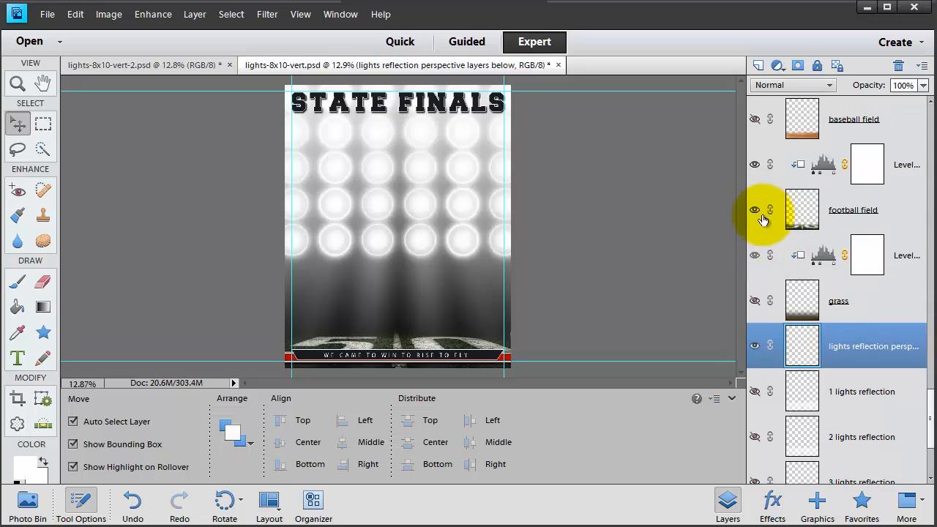
pyautogui.click(754, 210)
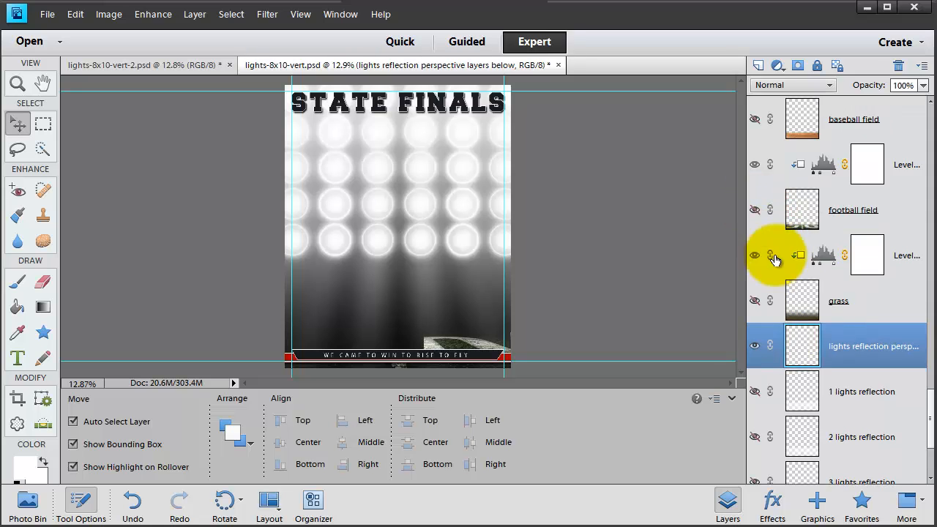
pyautogui.click(755, 306)
pyautogui.click(754, 306)
# - Show the 4 lights reflection layer on the floor, and preview the 1 lights reflection layer before hiding it again
pyautogui.scroll(-3, 858, 373)
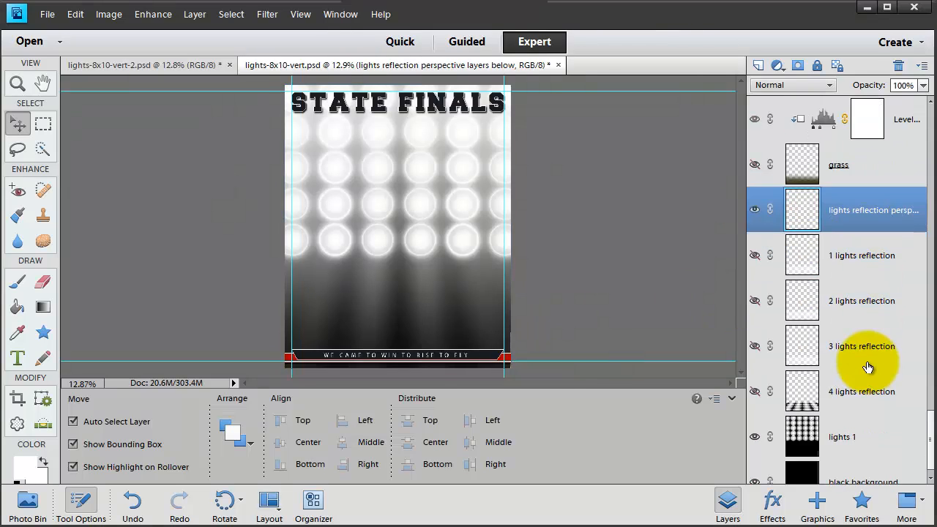
pyautogui.click(865, 407)
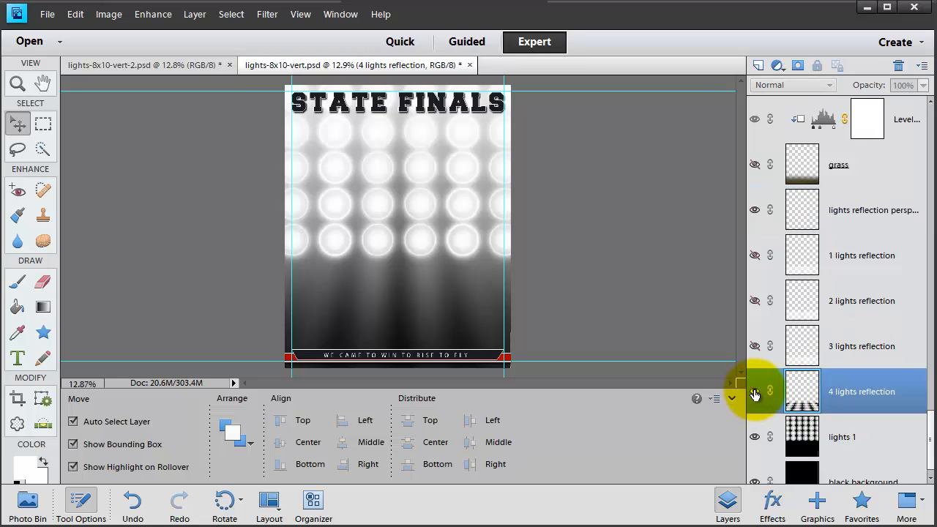
pyautogui.click(755, 393)
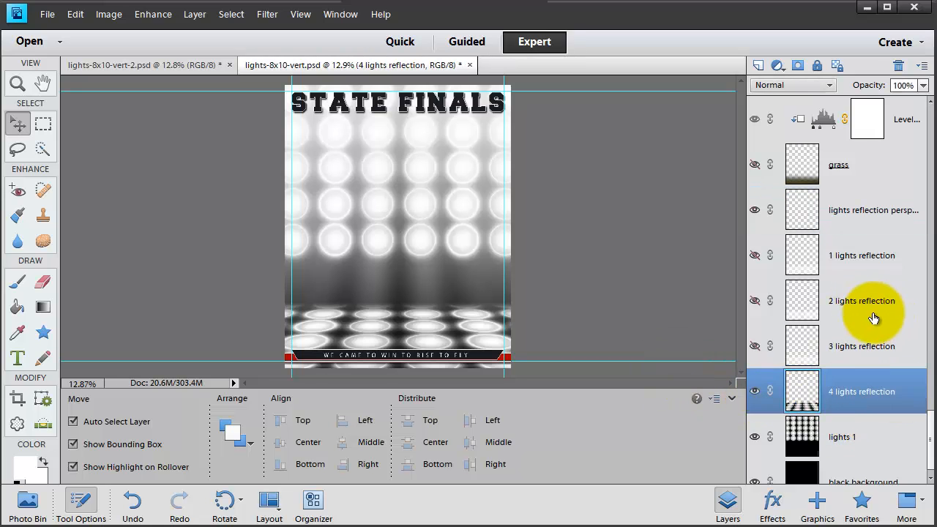
pyautogui.click(755, 256)
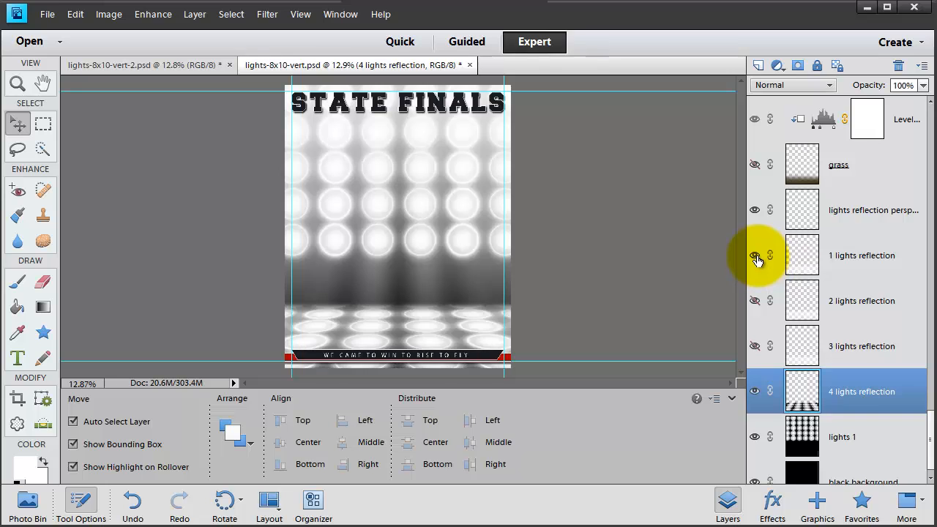
pyautogui.click(755, 255)
# - Select all the lights reflection layers together and squash them downward to about 56% of their height
pyautogui.click(858, 211)
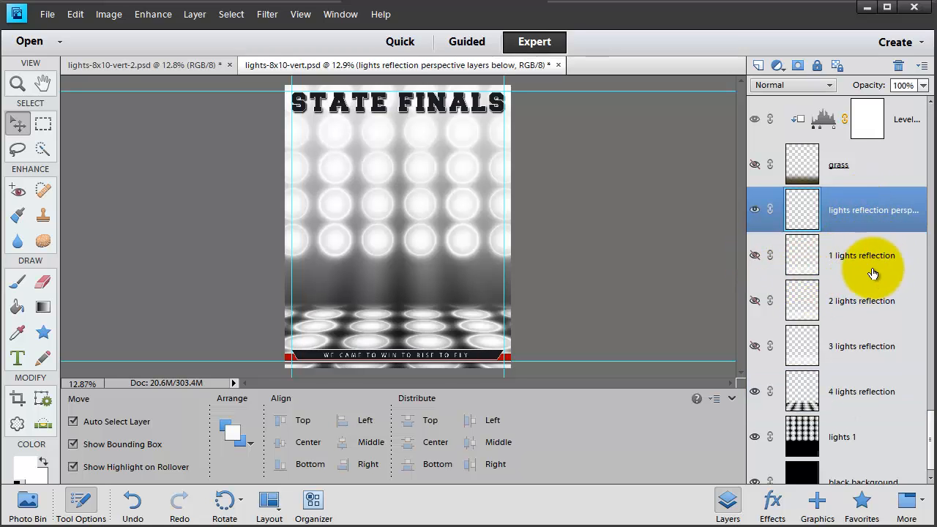
pyautogui.click(848, 405)
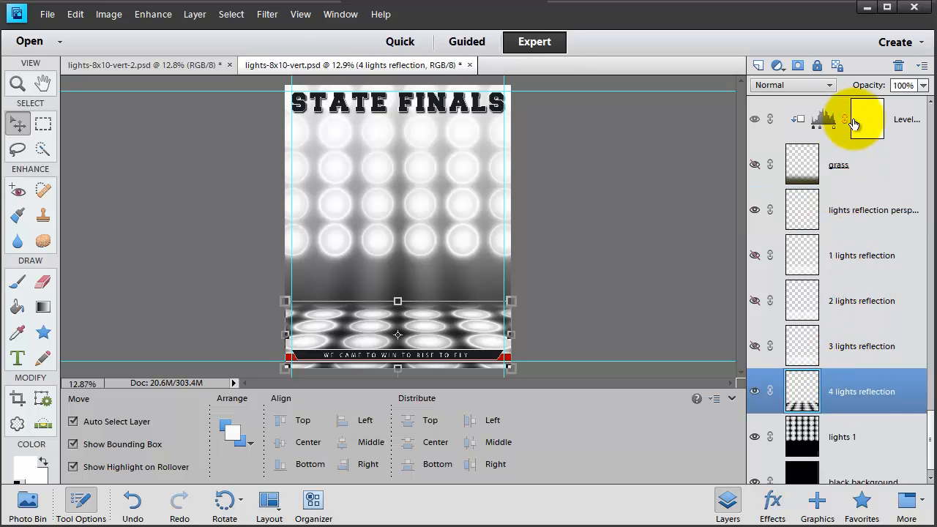
pyautogui.keyDown('shift'); pyautogui.click(860, 212); pyautogui.keyUp('shift')
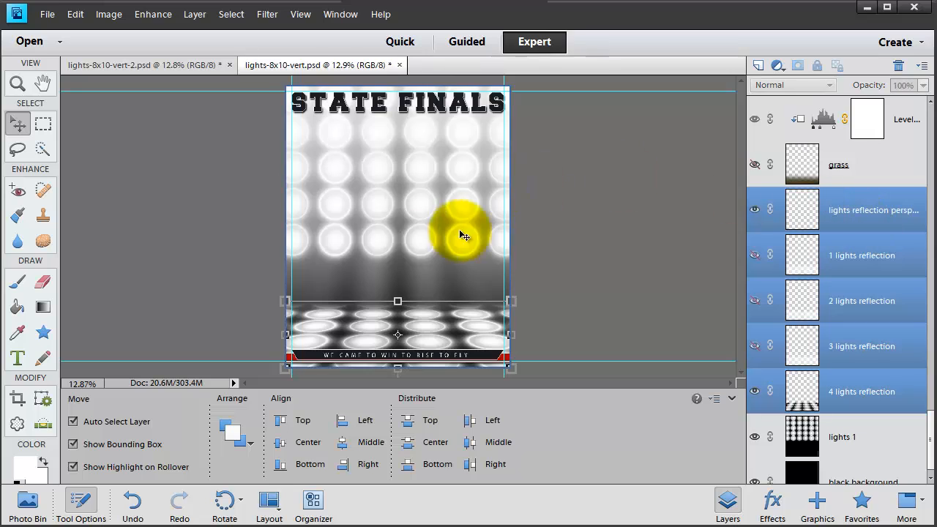
pyautogui.moveTo(397, 300); pyautogui.dragTo(394, 330)
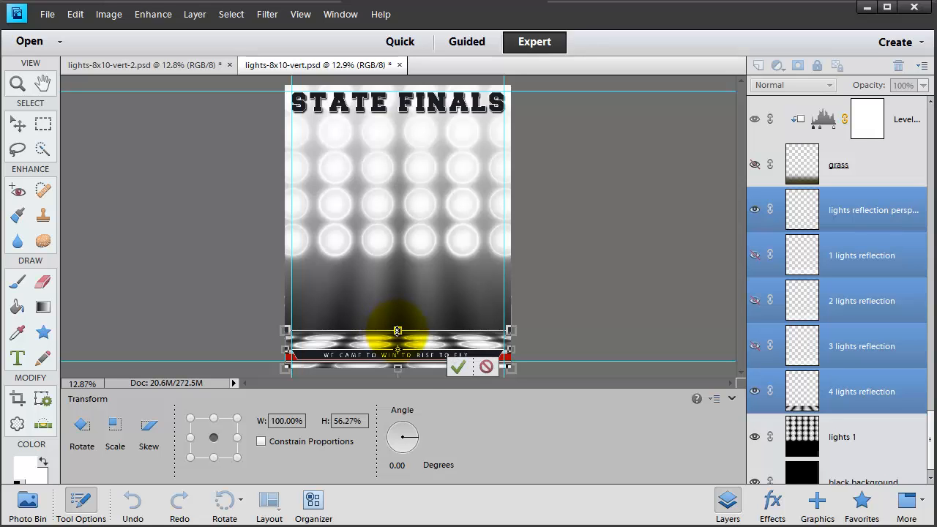
pyautogui.press('Return')
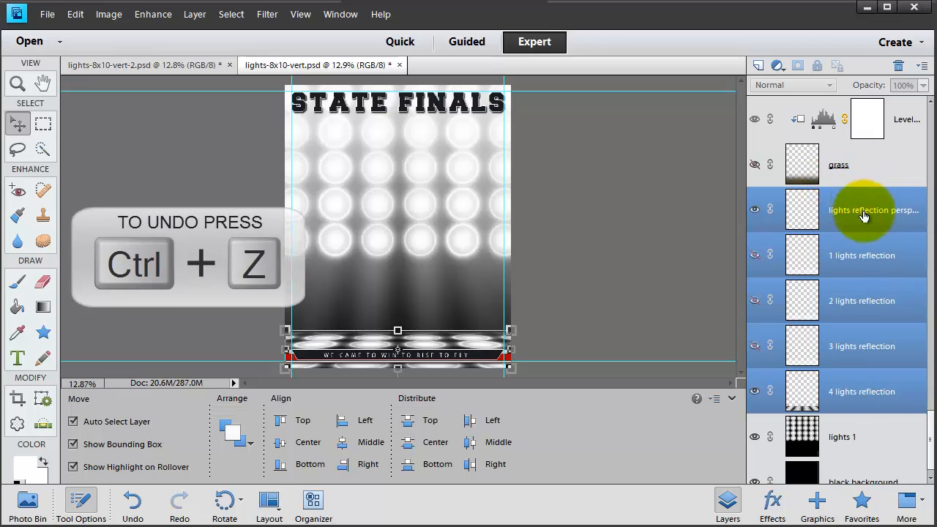
# - Undo the squashing of the lights reflection layers, and set the 4 lights reflection layer's opacity to 70%
pyautogui.hotkey('ctrl', 'z')
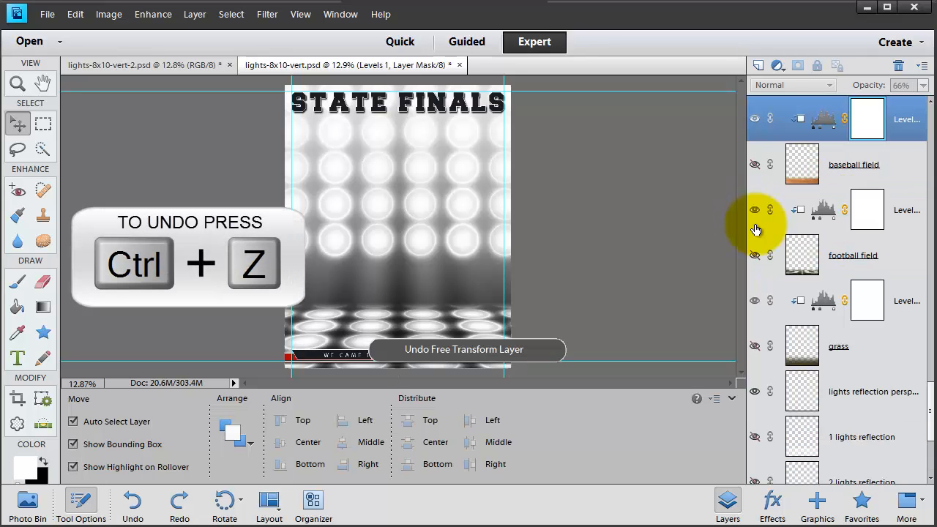
pyautogui.scroll(1, 835, 210)
pyautogui.scroll(-1, 850, 242)
pyautogui.scroll(-3, 853, 256)
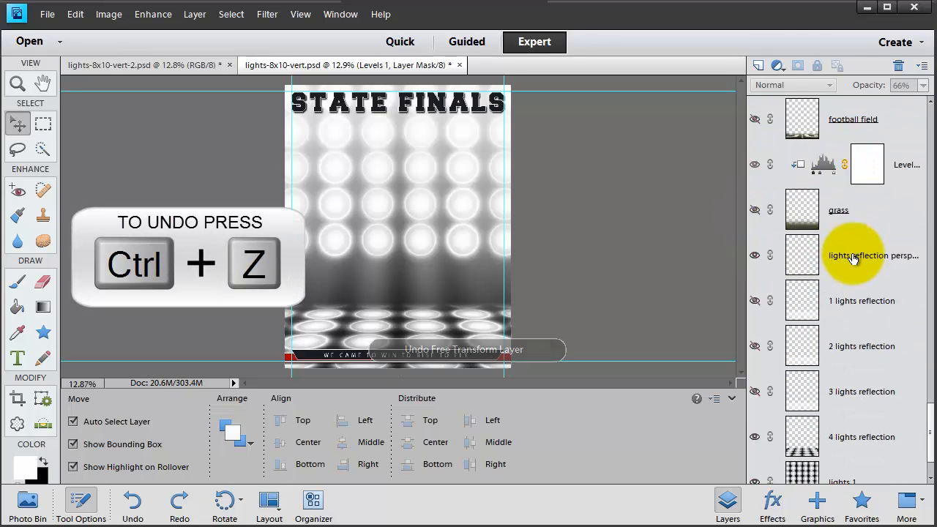
pyautogui.click(853, 375)
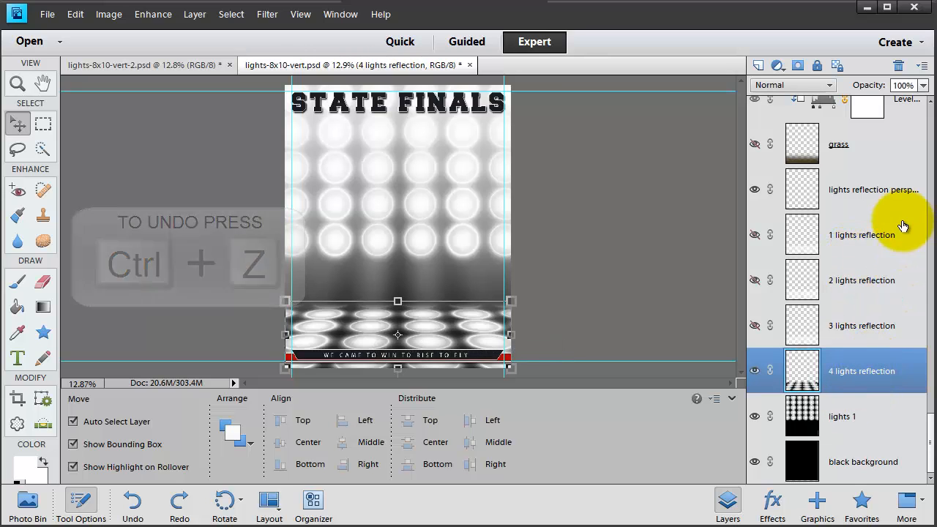
pyautogui.moveTo(862, 88); pyautogui.dragTo(850, 91)
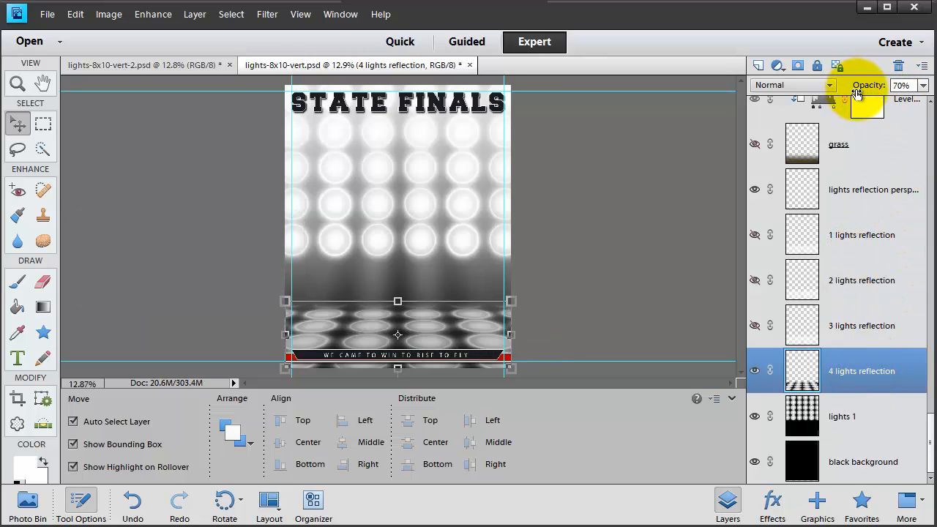
# - Preview the poster without the lights 1 layer by hiding it twice and showing it again each time
pyautogui.click(880, 436)
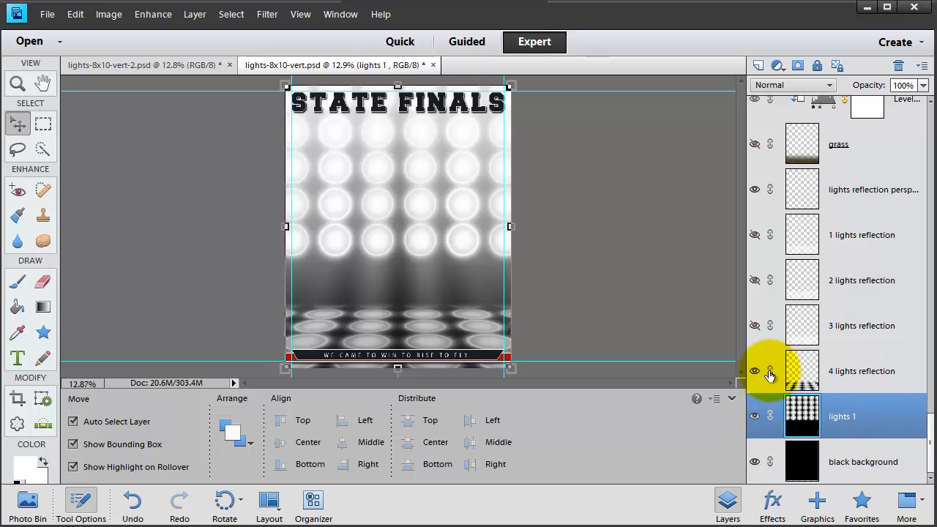
pyautogui.scroll(3, 759, 372)
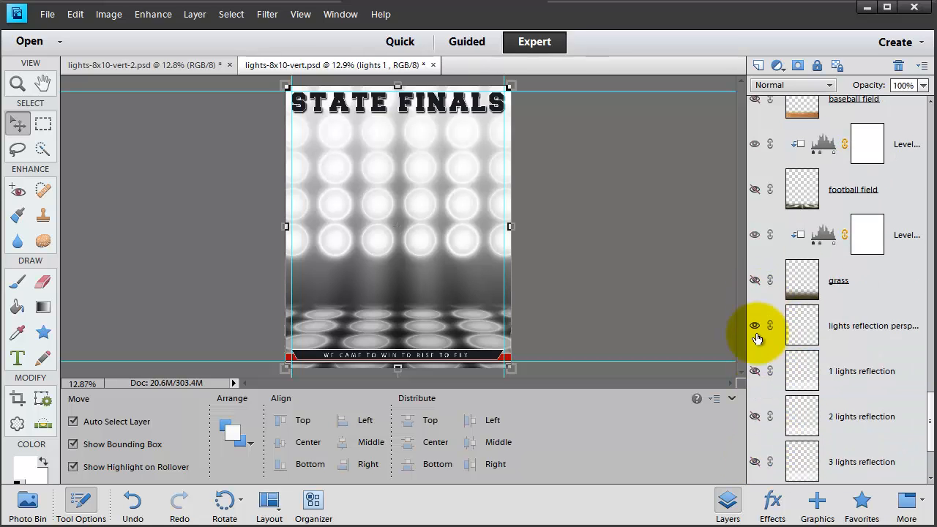
pyautogui.scroll(-3, 760, 359)
pyautogui.click(755, 417)
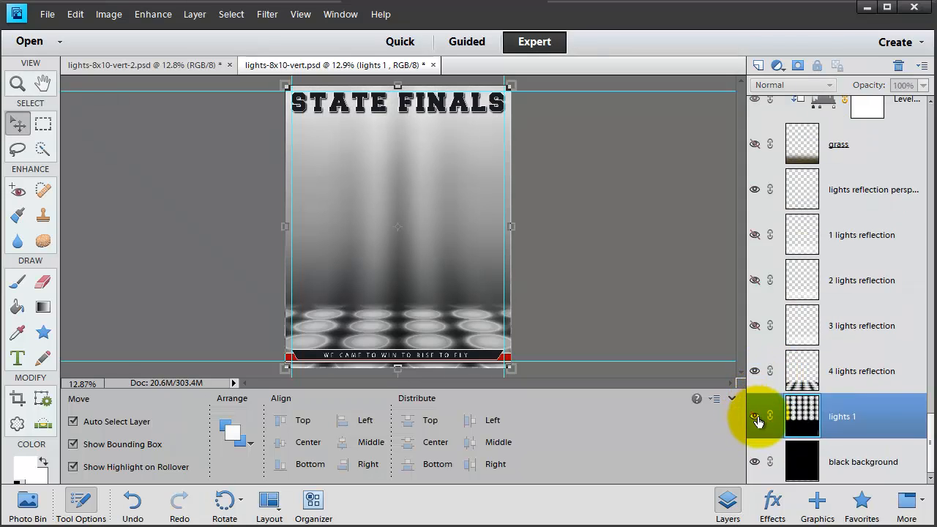
pyautogui.click(756, 418)
pyautogui.click(756, 417)
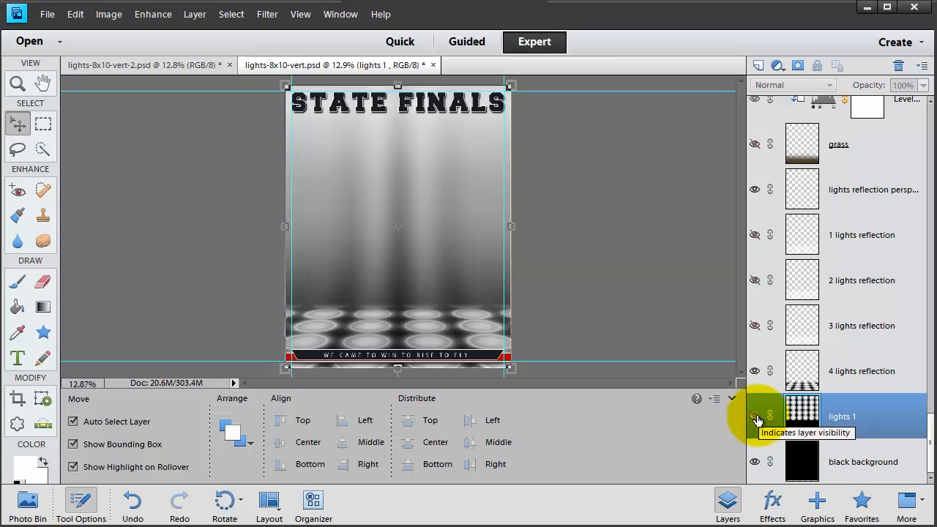
pyautogui.click(756, 417)
# - Hide the 4 lights reflection layer and show the grass layer as the poster's ground
pyautogui.click(756, 372)
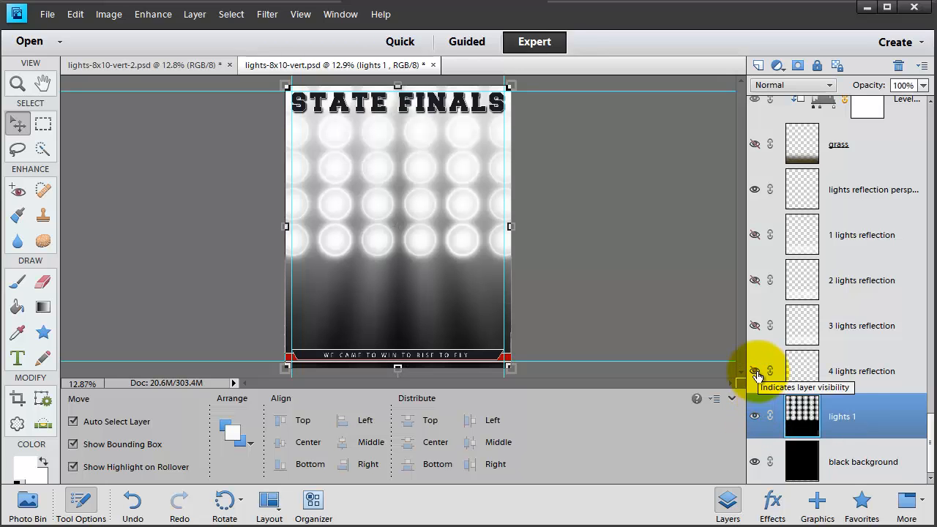
pyautogui.click(877, 372)
pyautogui.scroll(3, 761, 331)
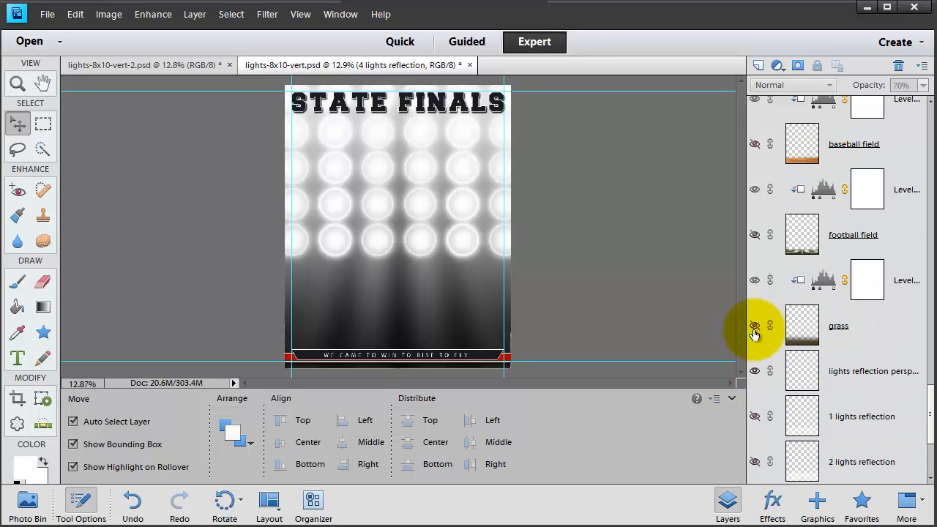
pyautogui.click(754, 329)
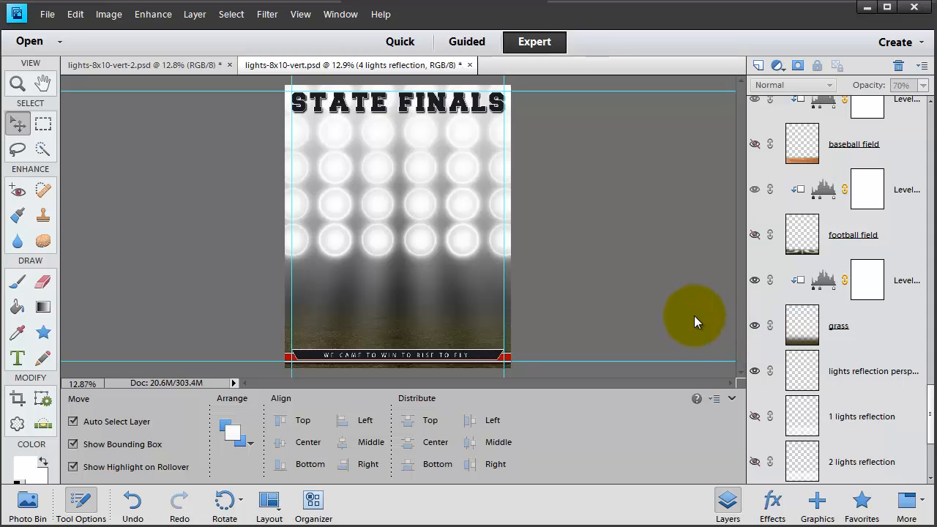